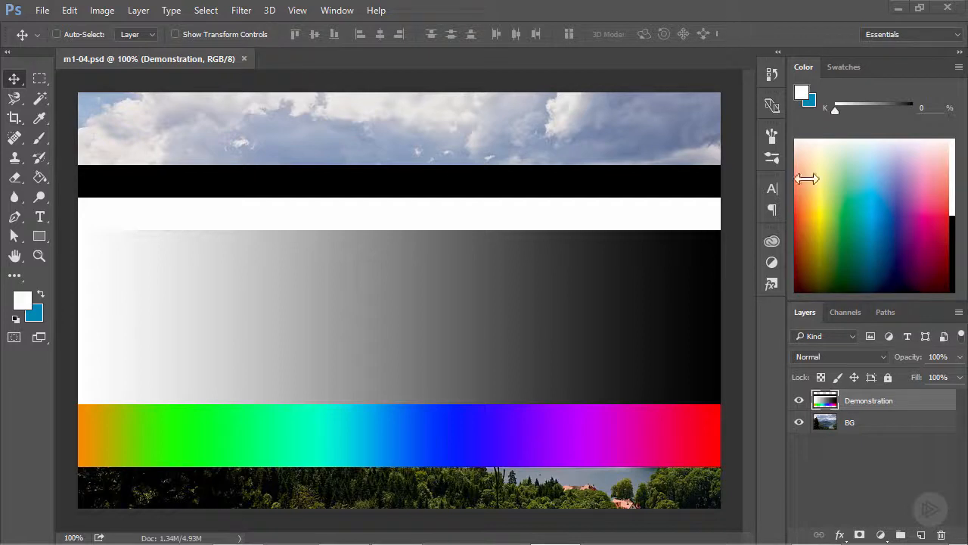
# - Review the blend mode choices for the Demonstration layer and keep Normal selected
pyautogui.click(828, 356)
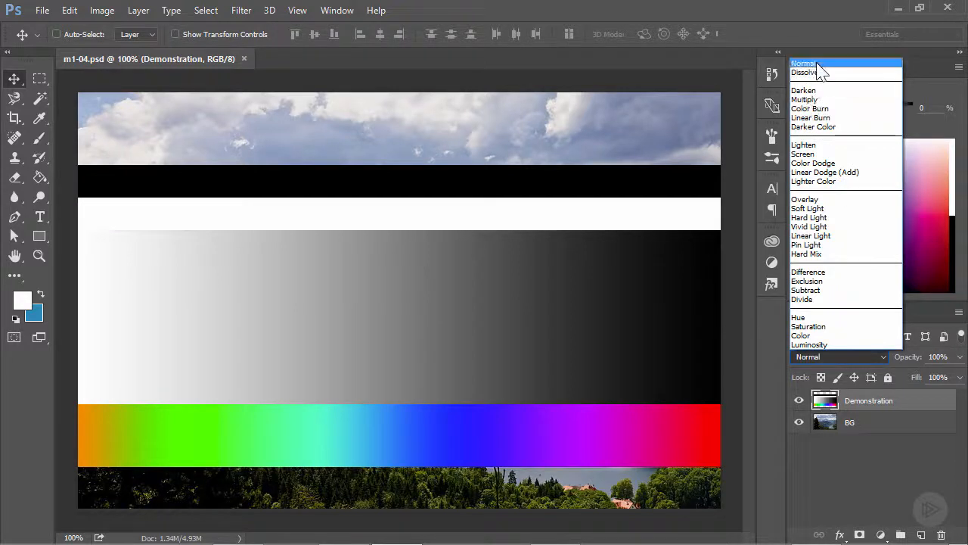
pyautogui.click(819, 64)
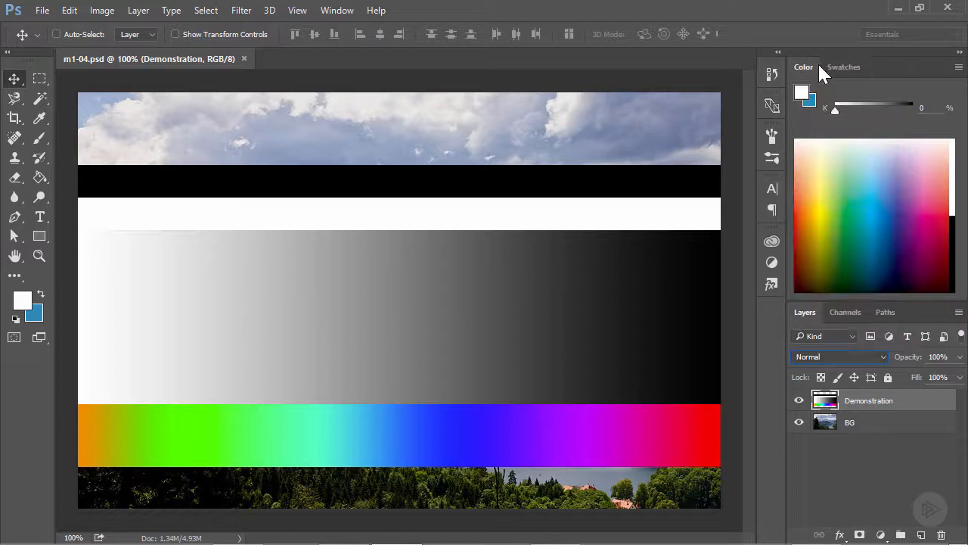
pyautogui.click(833, 354)
pyautogui.click(844, 353)
# - Try a reduced opacity on the Demonstration layer in Normal mode and restore it to 100%
pyautogui.click(959, 356)
pyautogui.moveTo(935, 375); pyautogui.dragTo(957, 374)
pyautogui.click(886, 365)
# - Apply the Dissolve blend mode to the Demonstration layer, preview it at about 54% opacity, and restore the opacity to 100%
pyautogui.click(852, 360)
pyautogui.click(808, 69)
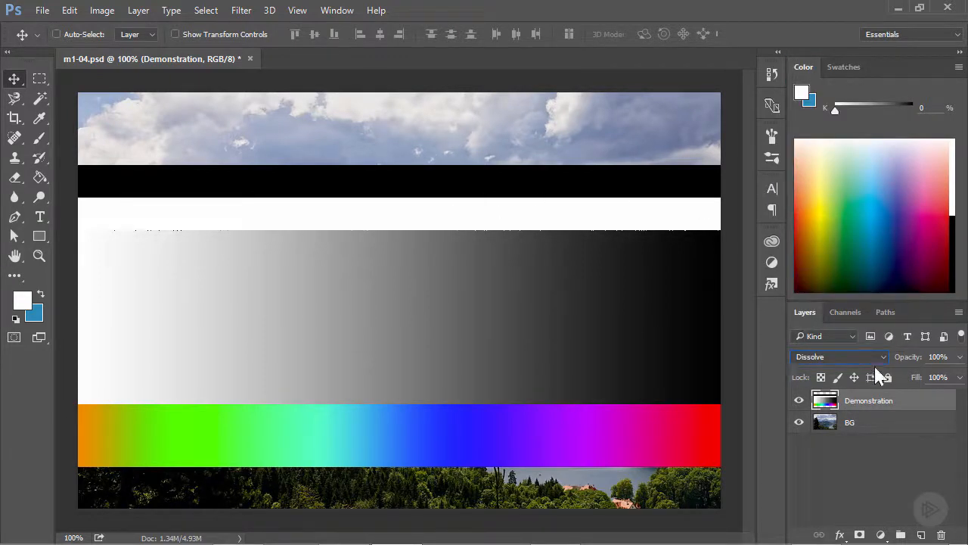
pyautogui.click(959, 377)
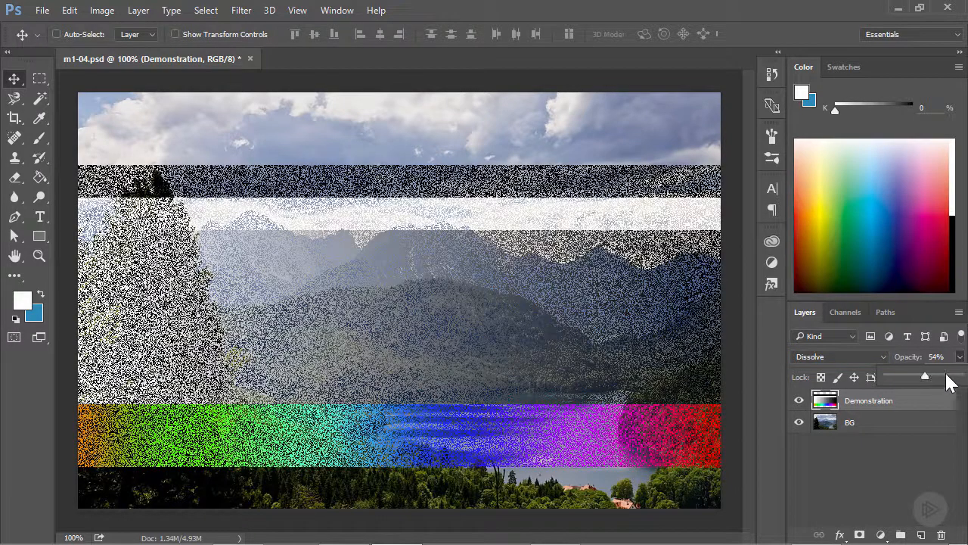
pyautogui.moveTo(949, 382)
pyautogui.mouseDown()
pyautogui.moveTo(886, 378)
pyautogui.moveTo(963, 376)
pyautogui.mouseUp()
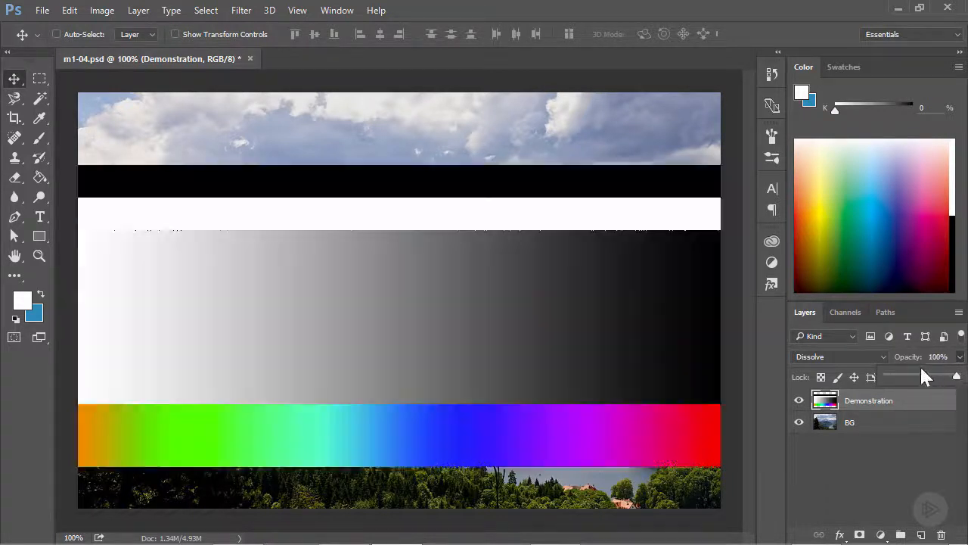
# - Compare the Darken and Normal blend modes on the Demonstration layer, finishing on Darken
pyautogui.click(868, 362)
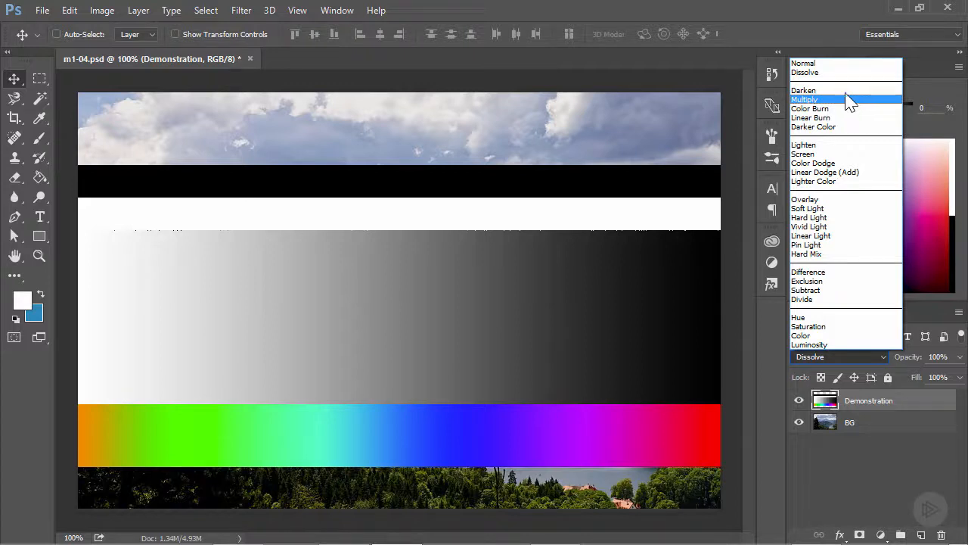
pyautogui.click(839, 98)
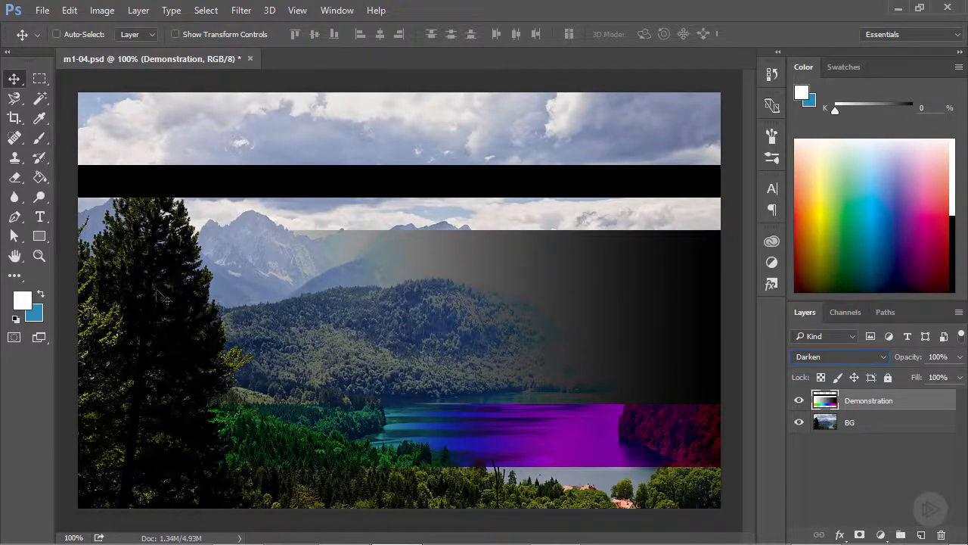
pyautogui.click(825, 360)
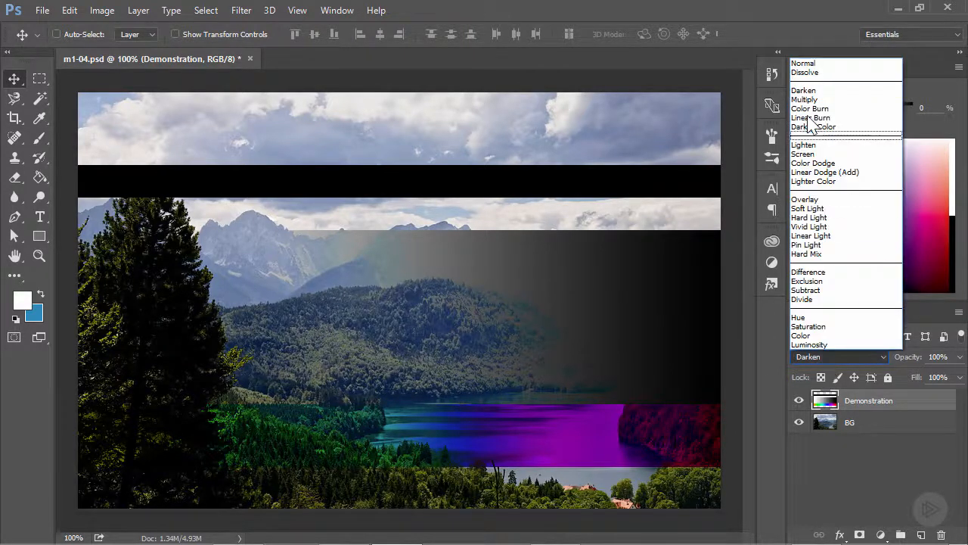
pyautogui.click(806, 64)
pyautogui.click(825, 358)
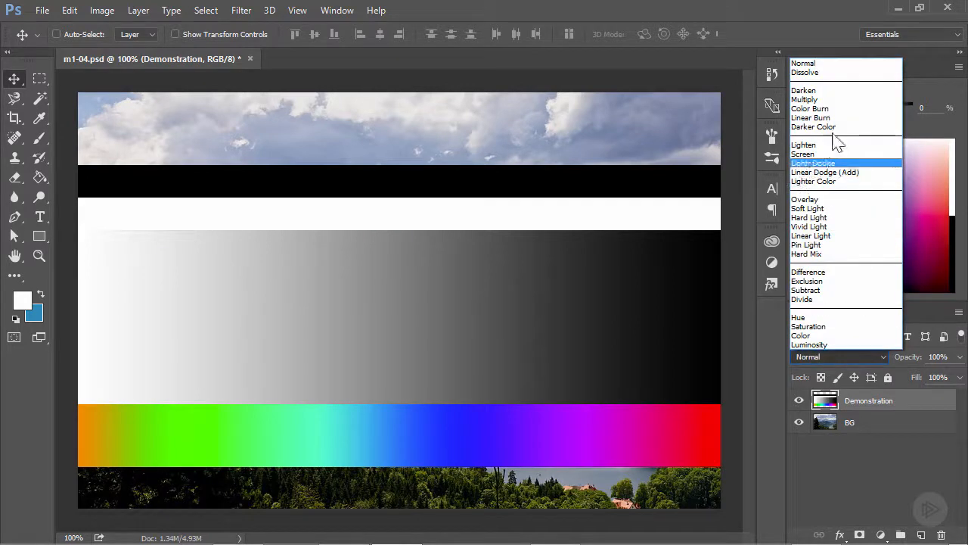
pyautogui.click(821, 90)
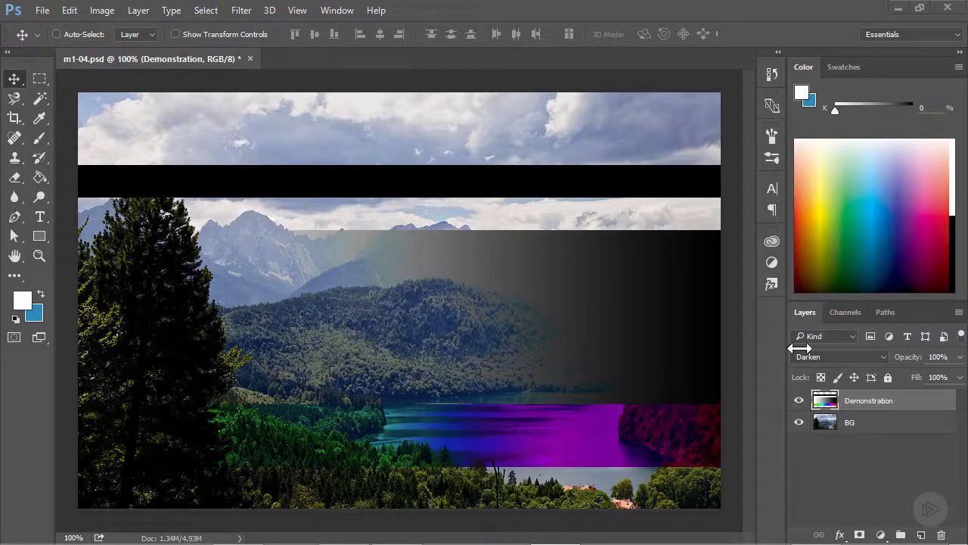
# - Compare the Multiply and Darken blend modes on the Demonstration layer, finishing on Multiply
pyautogui.click(829, 356)
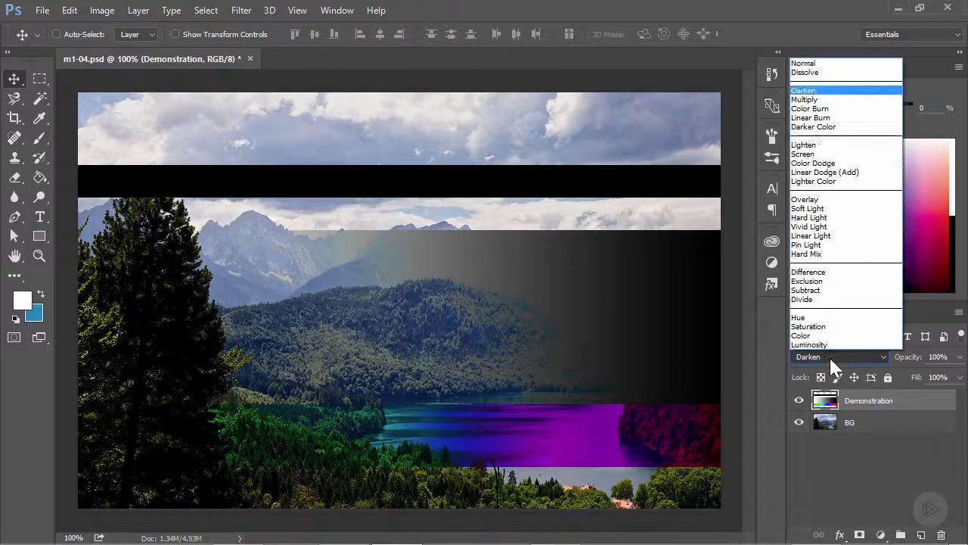
pyautogui.click(806, 99)
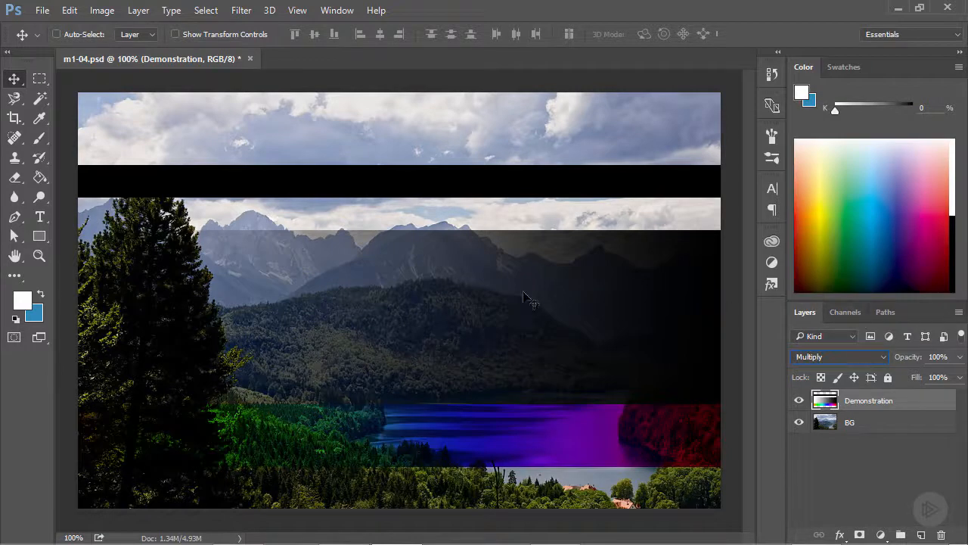
pyautogui.click(822, 365)
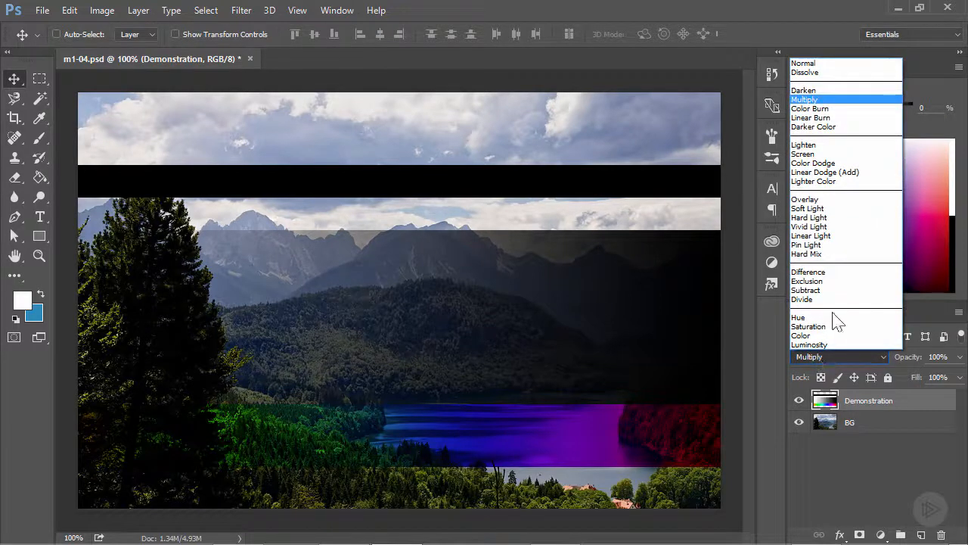
pyautogui.click(802, 91)
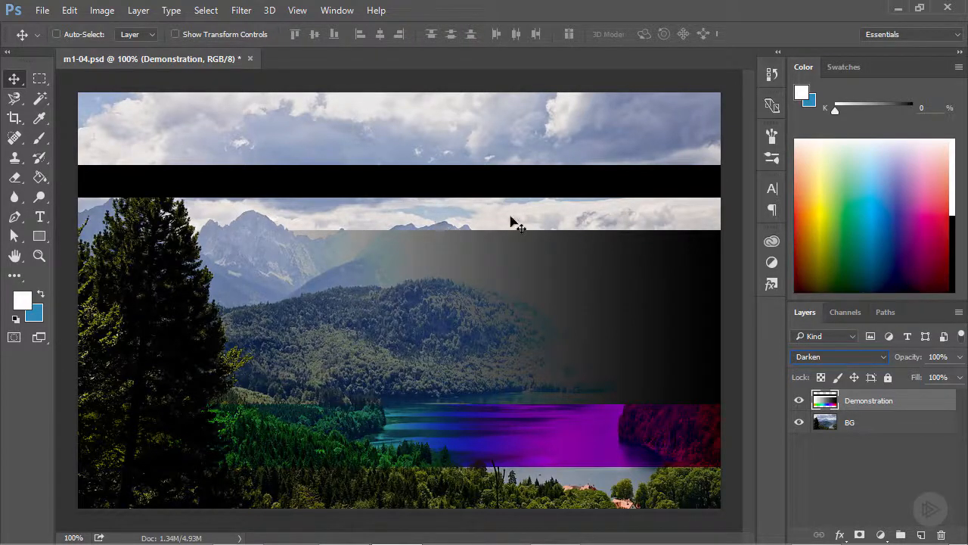
pyautogui.click(869, 428)
pyautogui.click(866, 401)
pyautogui.click(848, 356)
pyautogui.click(820, 99)
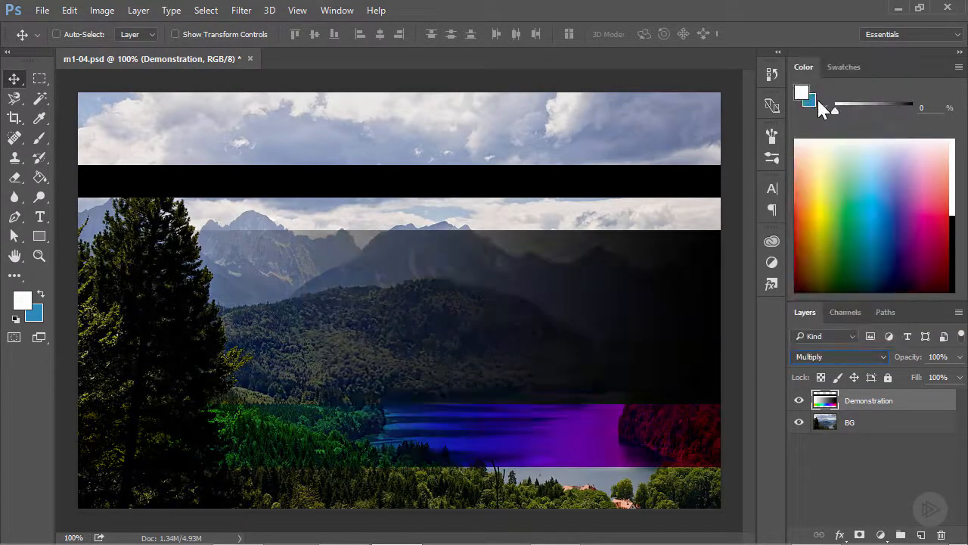
# - Step the Demonstration layer through the darkening blend modes, comparing Color Burn with Linear Burn and finishing on Darker Color
pyautogui.press('Up')
pyautogui.press('Down')
pyautogui.press('Down')
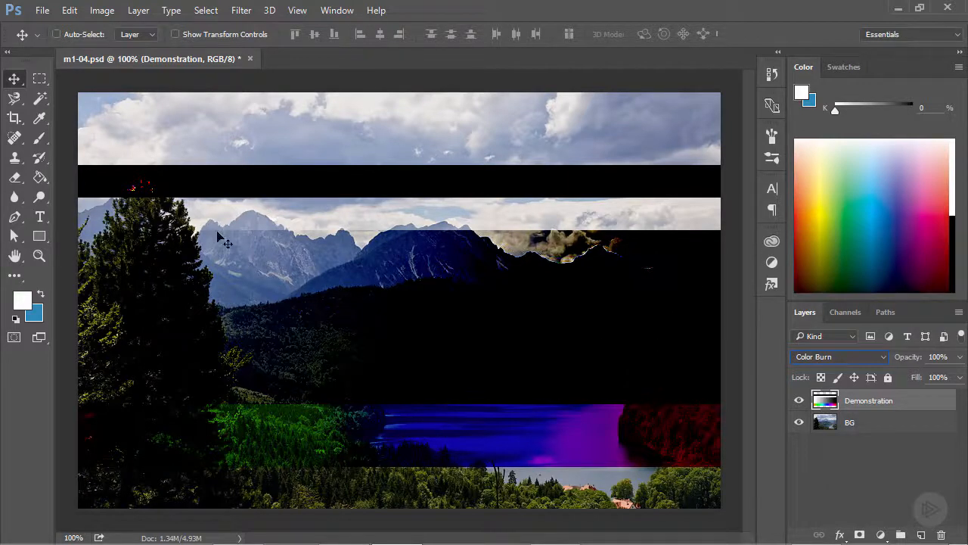
pyautogui.hotkey('shift', '+')
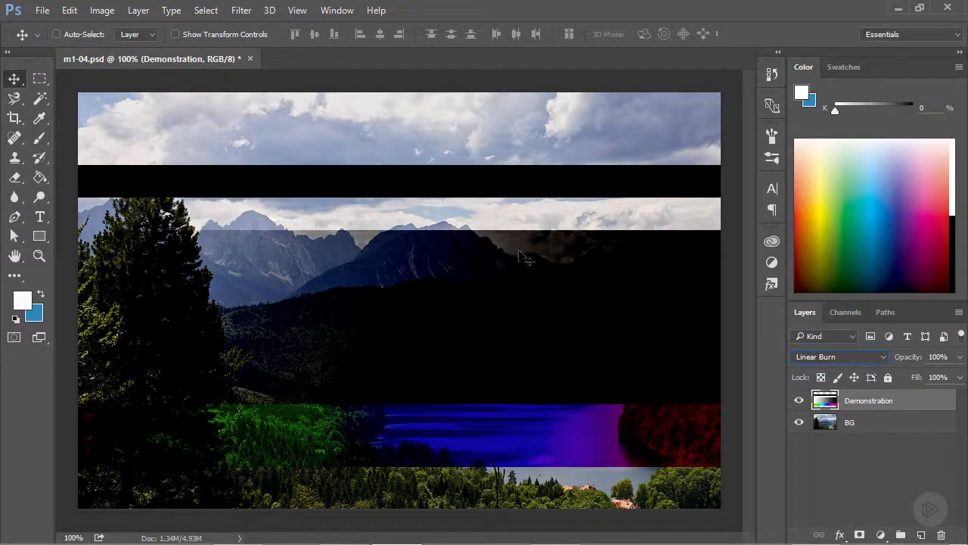
pyautogui.hotkey('shift', '-')
pyautogui.hotkey('shift', '+')
pyautogui.hotkey('shift', '+')
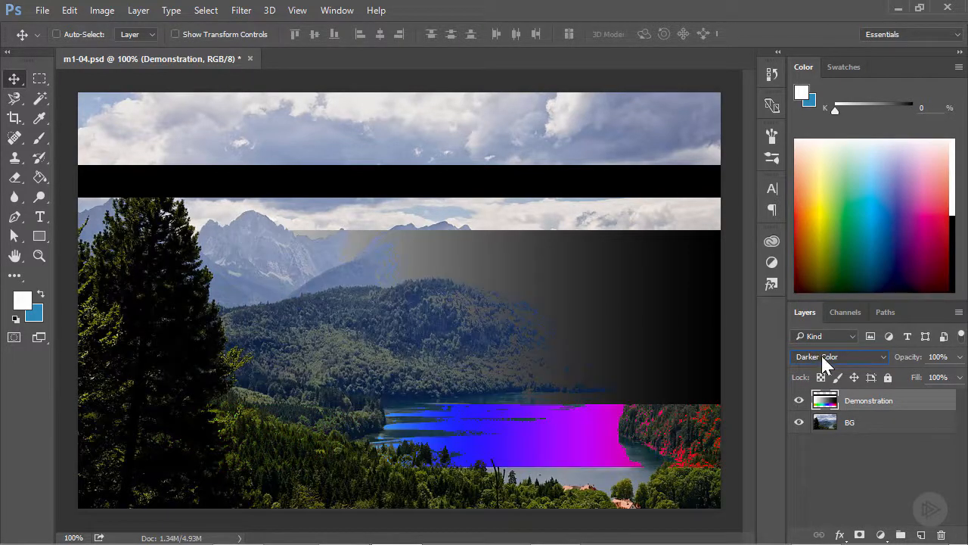
# - Compare the Darken blend mode with Darker Color on the Demonstration layer, finishing on Darker Color
pyautogui.click(824, 363)
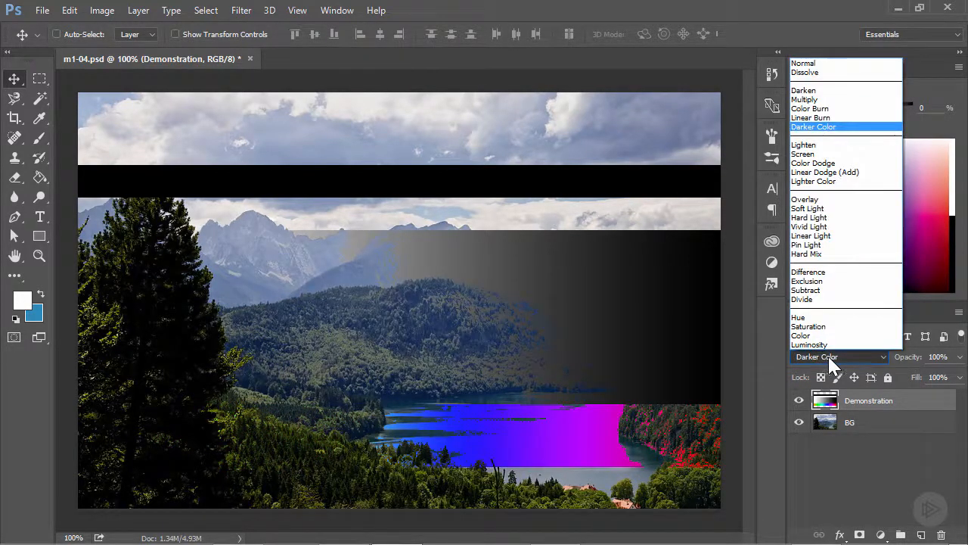
pyautogui.click(815, 91)
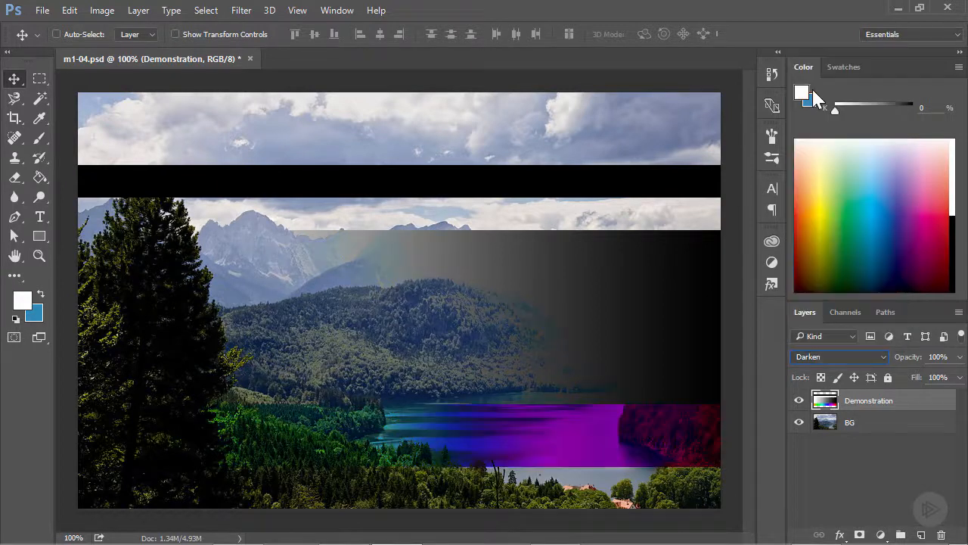
pyautogui.click(824, 358)
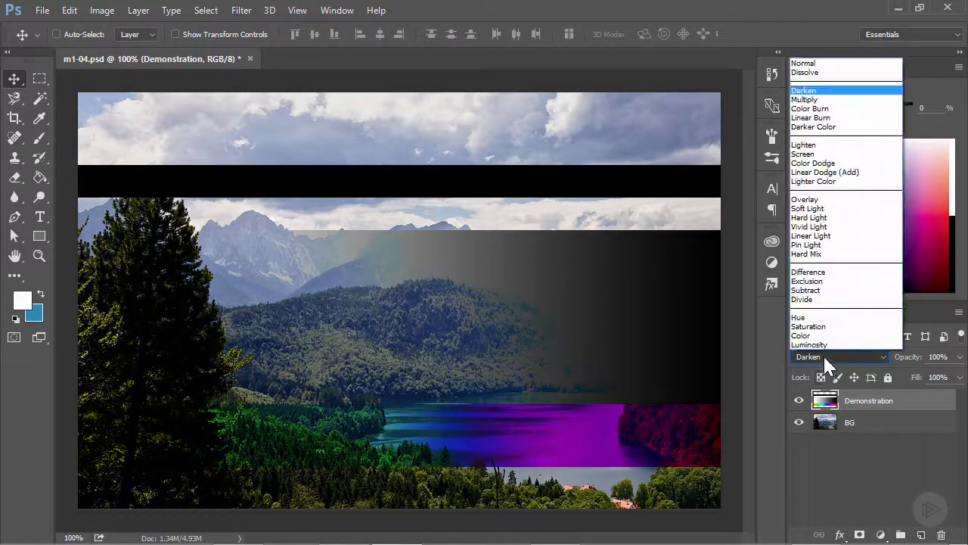
pyautogui.click(815, 127)
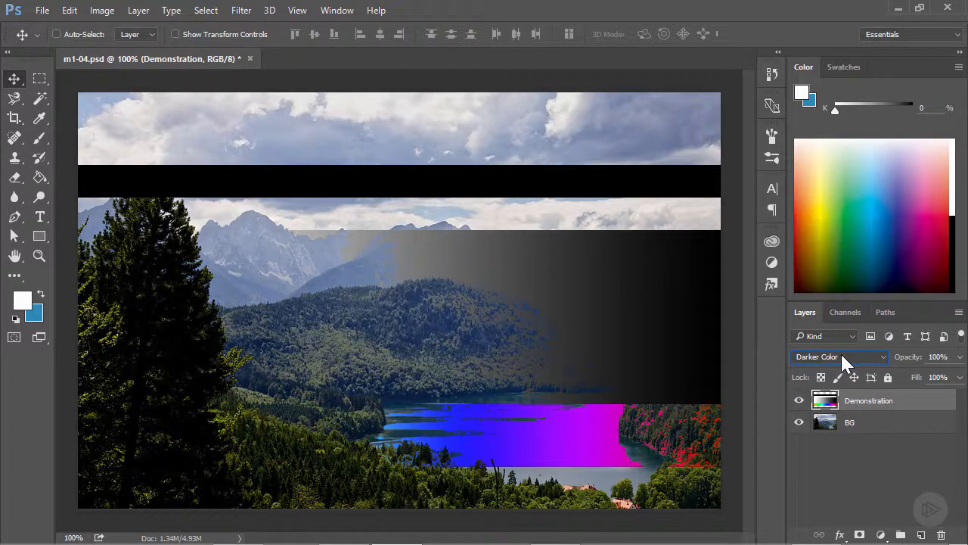
# - Contrast Darken with its opposite by switching the Demonstration layer to Darken and on to Lighten
pyautogui.click(840, 353)
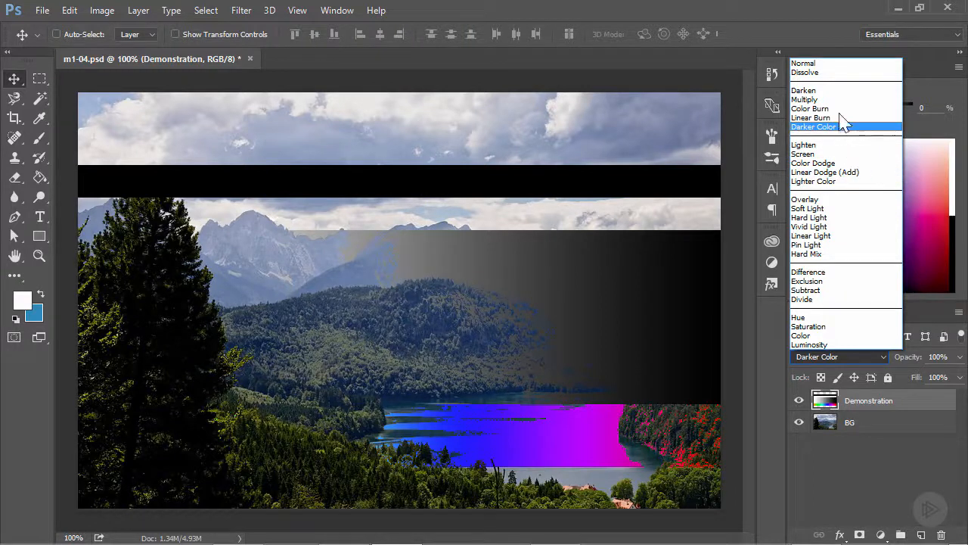
pyautogui.click(808, 91)
pyautogui.click(838, 357)
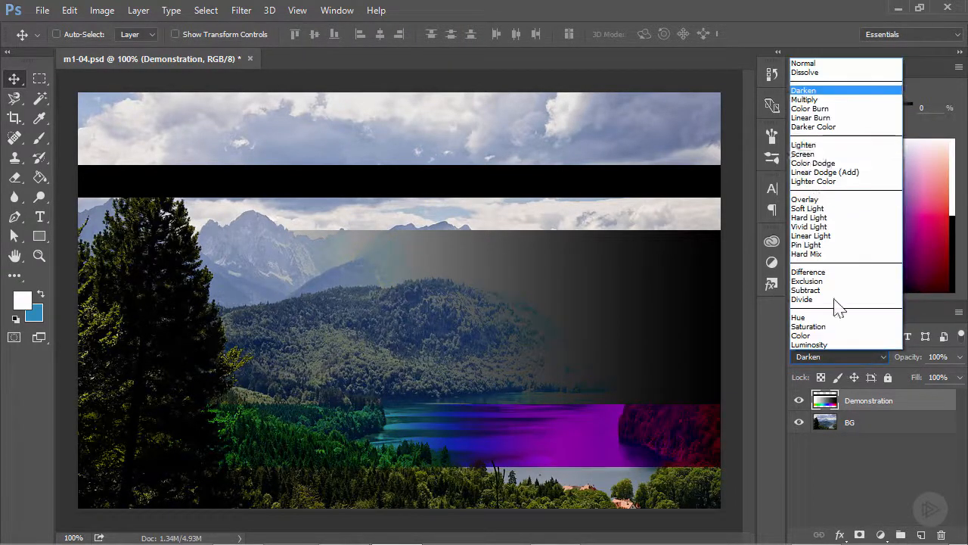
pyautogui.click(808, 145)
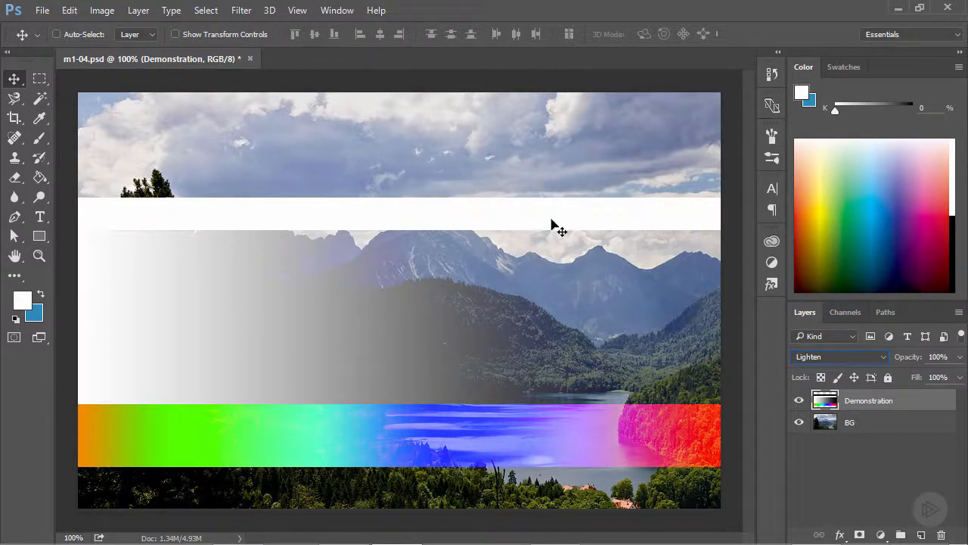
# - Contrast the Multiply and Screen blend modes on the Demonstration layer, finishing on Screen
pyautogui.click(793, 360)
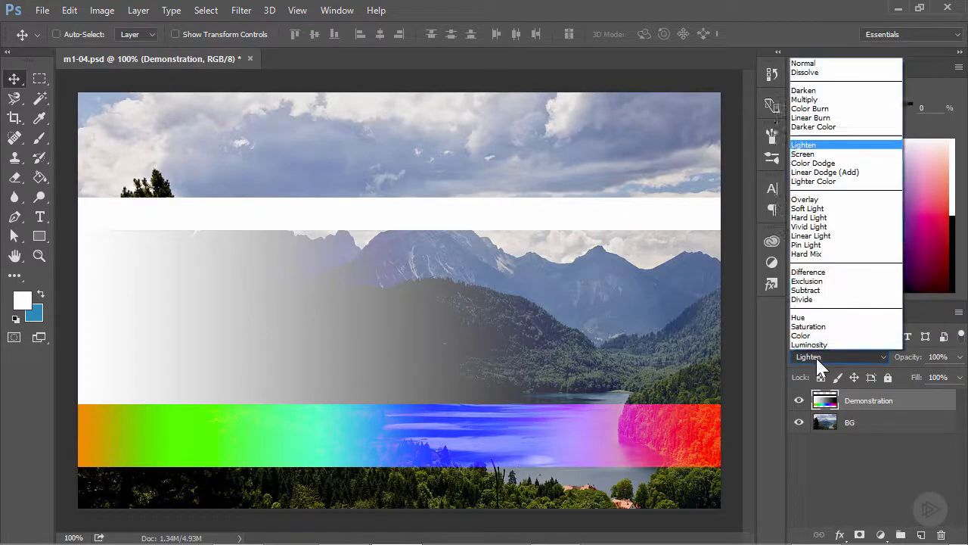
pyautogui.click(817, 96)
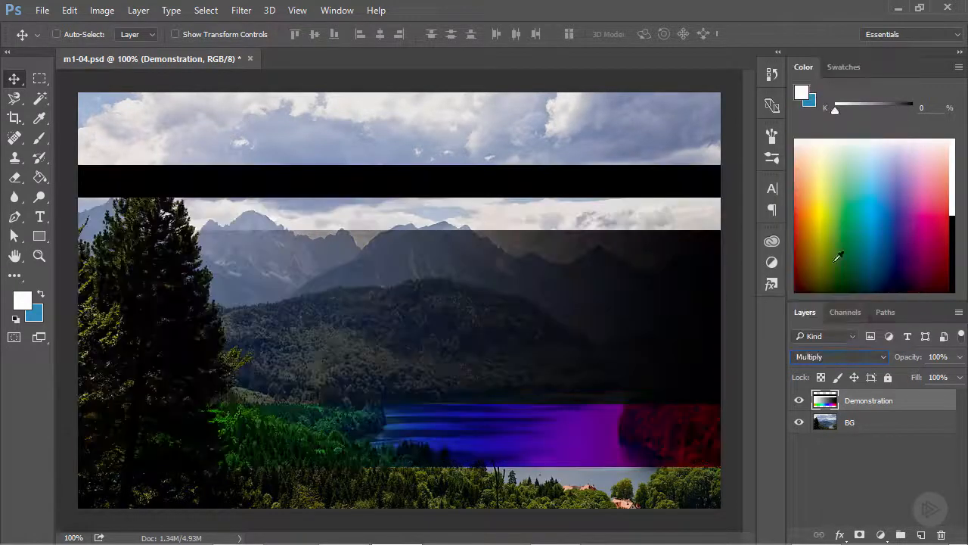
pyautogui.click(838, 352)
pyautogui.click(806, 160)
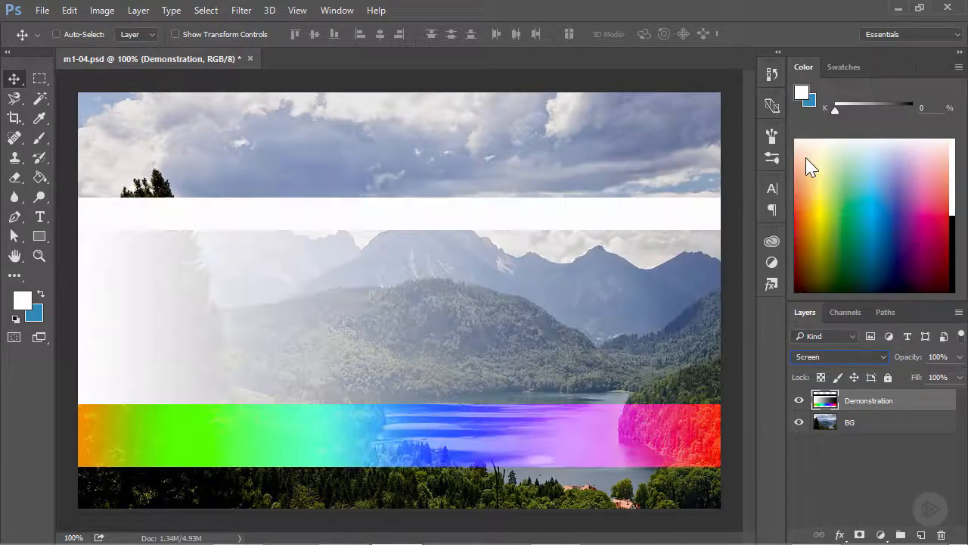
# - Contrast the Color Burn and Color Dodge blend modes on the Demonstration layer, finishing on Color Dodge
pyautogui.click(815, 352)
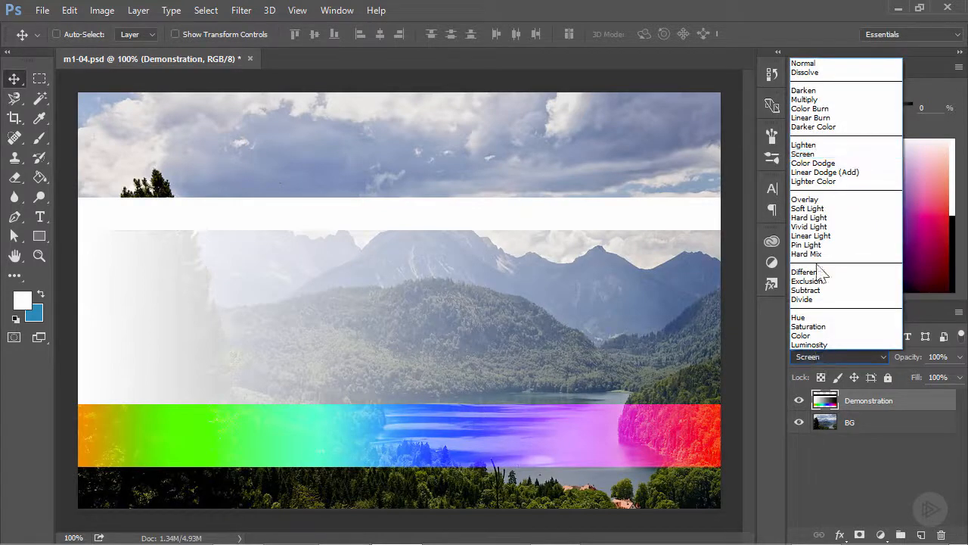
pyautogui.click(808, 110)
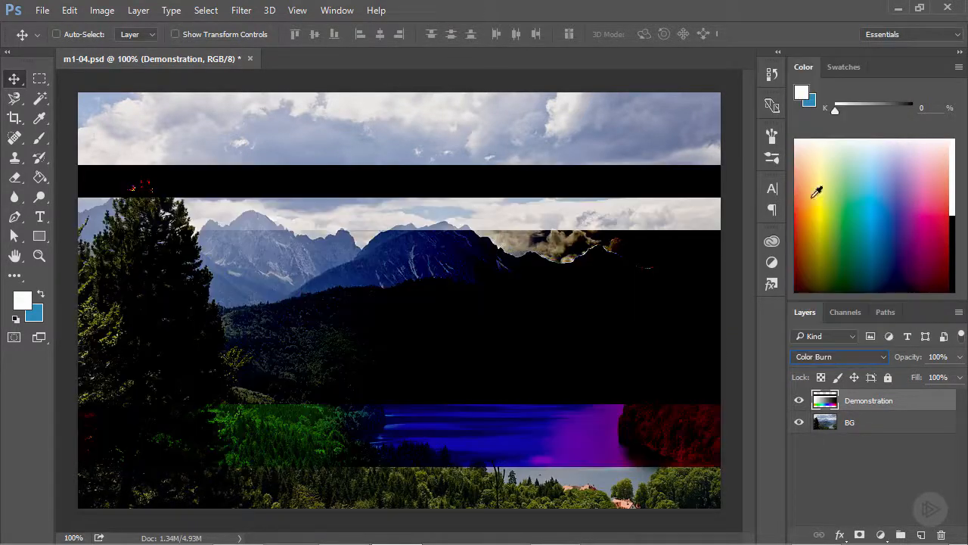
pyautogui.click(822, 359)
pyautogui.click(828, 169)
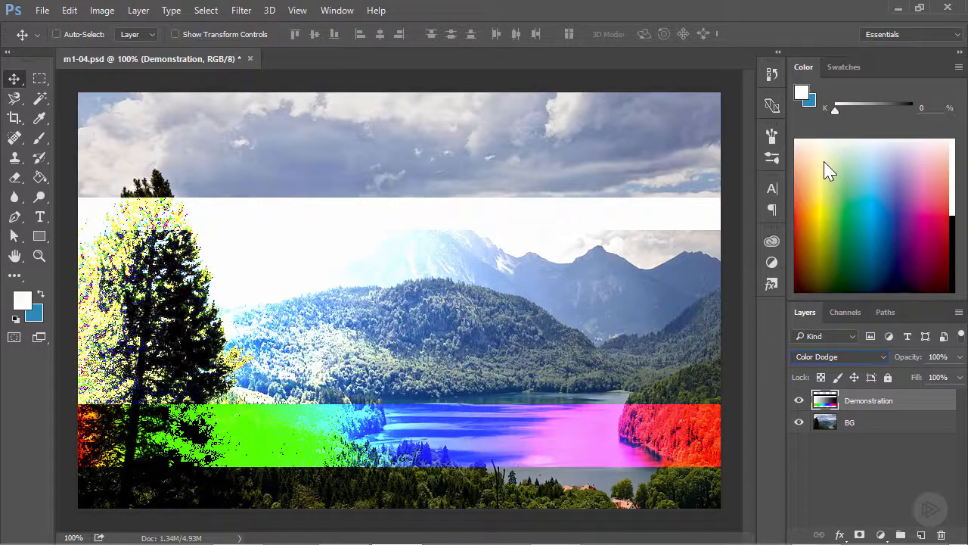
# - Contrast the Linear Burn and Linear Dodge (Add) blend modes on the Demonstration layer, finishing on Linear Dodge (Add)
pyautogui.click(832, 353)
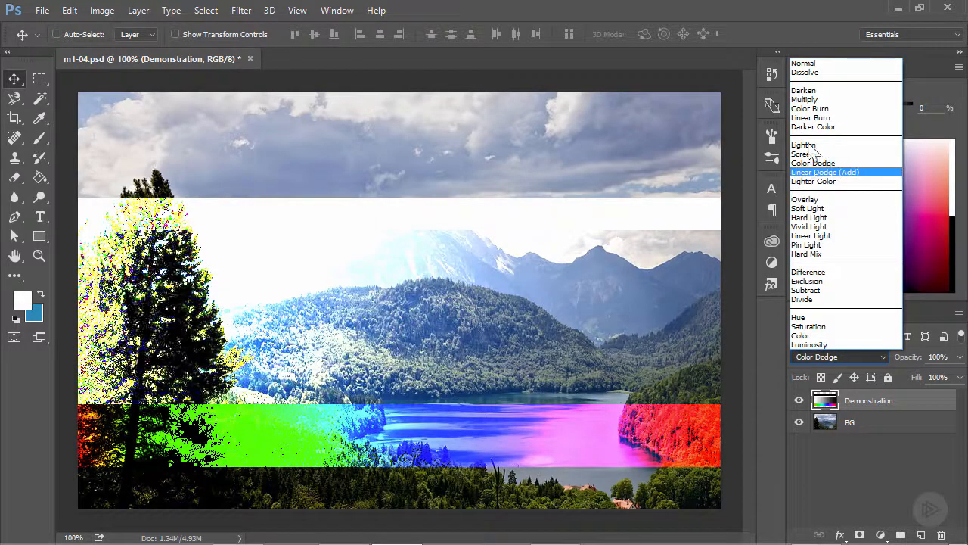
pyautogui.click(810, 117)
pyautogui.click(825, 362)
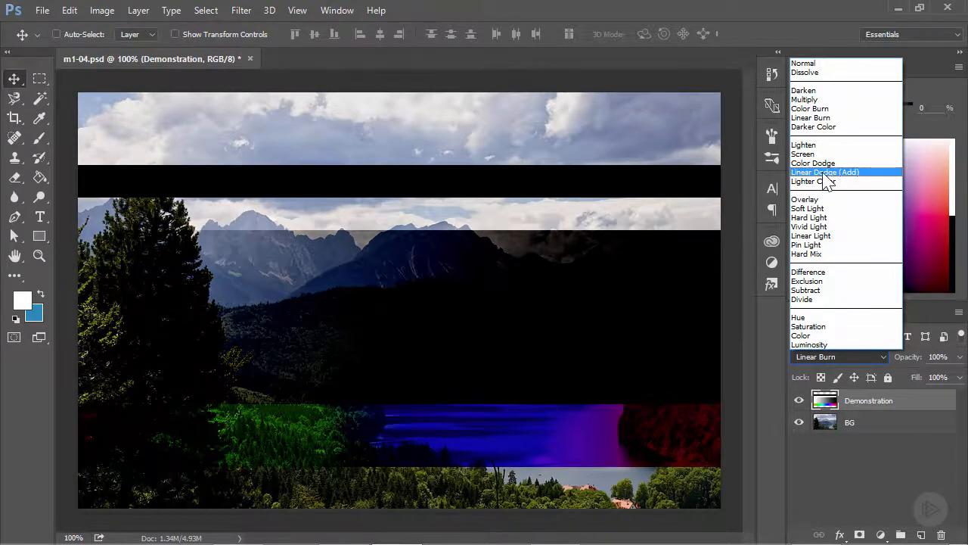
pyautogui.click(825, 173)
# - Set the Demonstration layer's blend mode to Darker Color
pyautogui.click(857, 356)
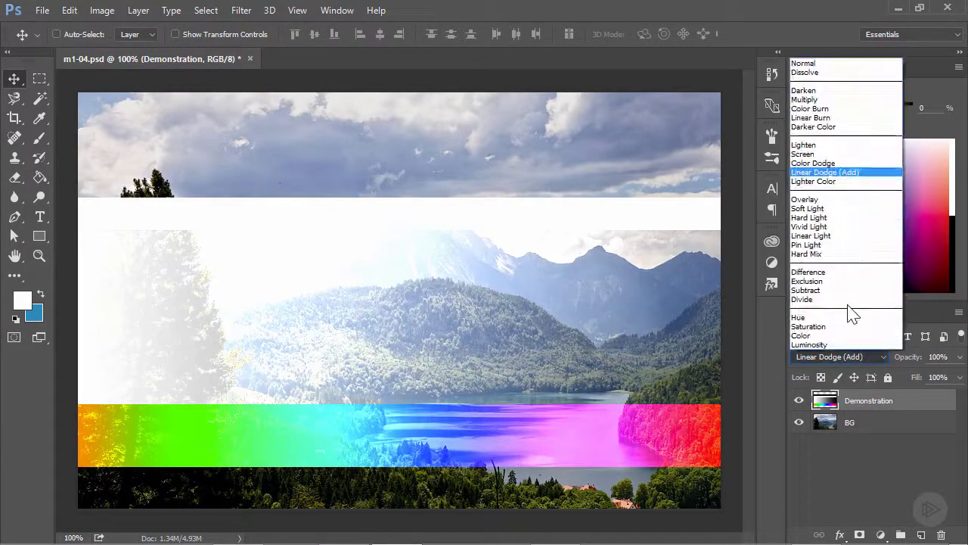
pyautogui.click(821, 142)
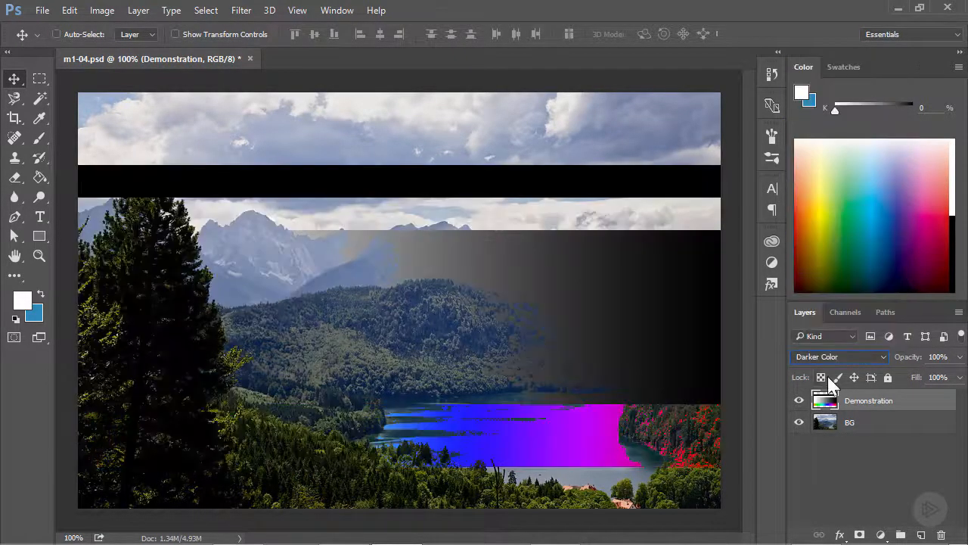
# - Try the Lighter Color, Darken and Lighten blend modes on the Demonstration layer, finishing on Lighten
pyautogui.click(831, 355)
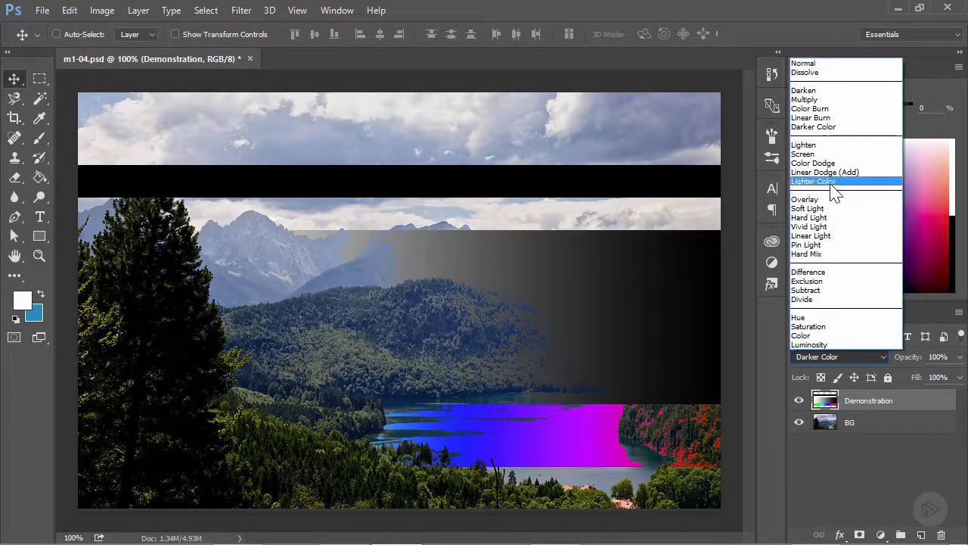
pyautogui.click(832, 183)
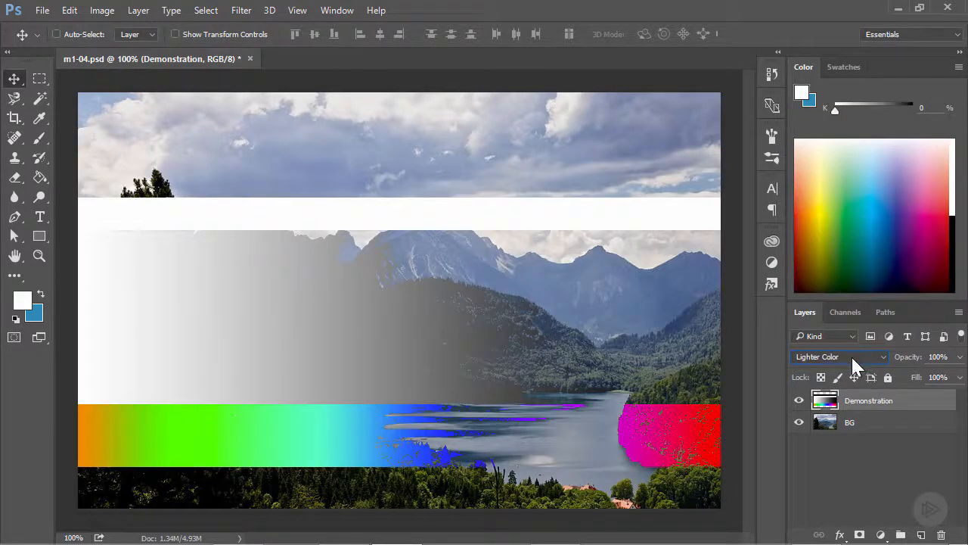
pyautogui.click(851, 355)
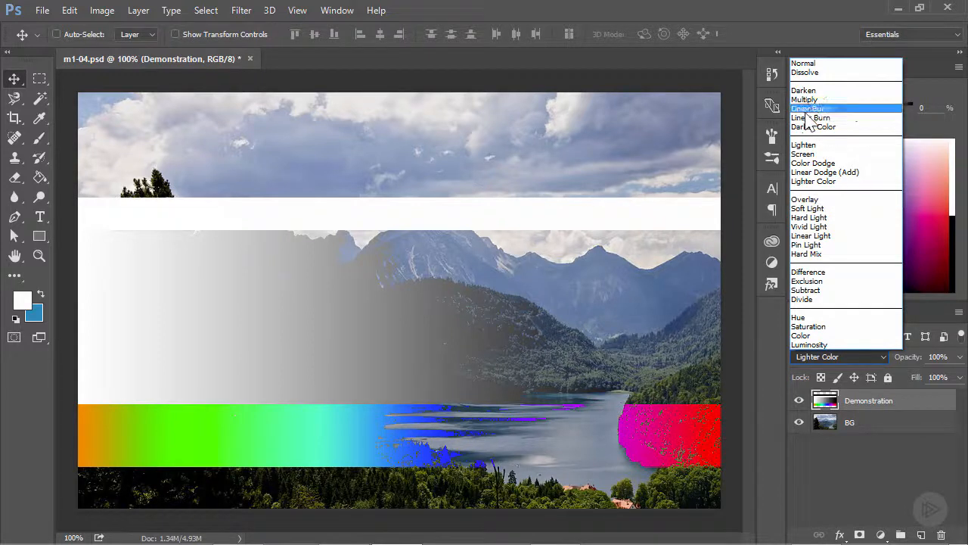
pyautogui.click(815, 90)
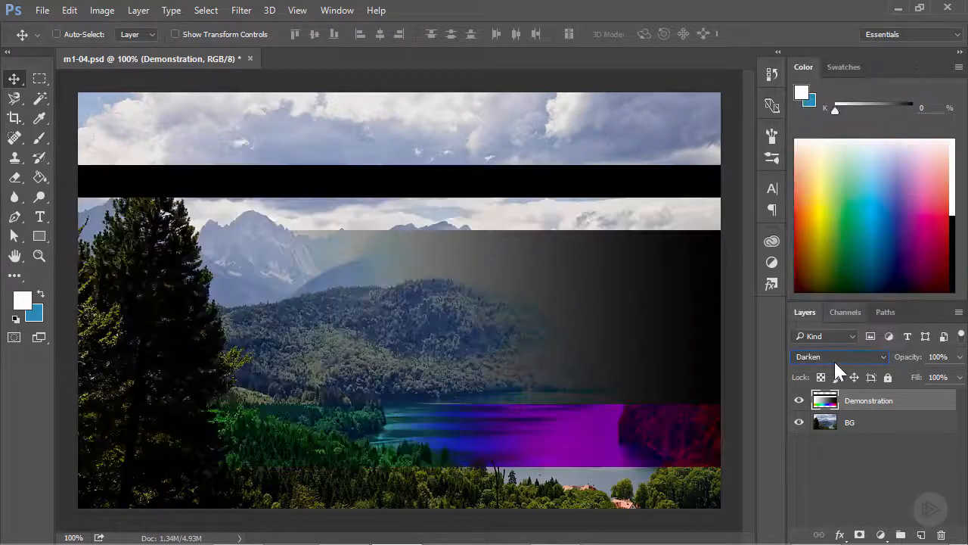
pyautogui.click(821, 358)
pyautogui.click(808, 144)
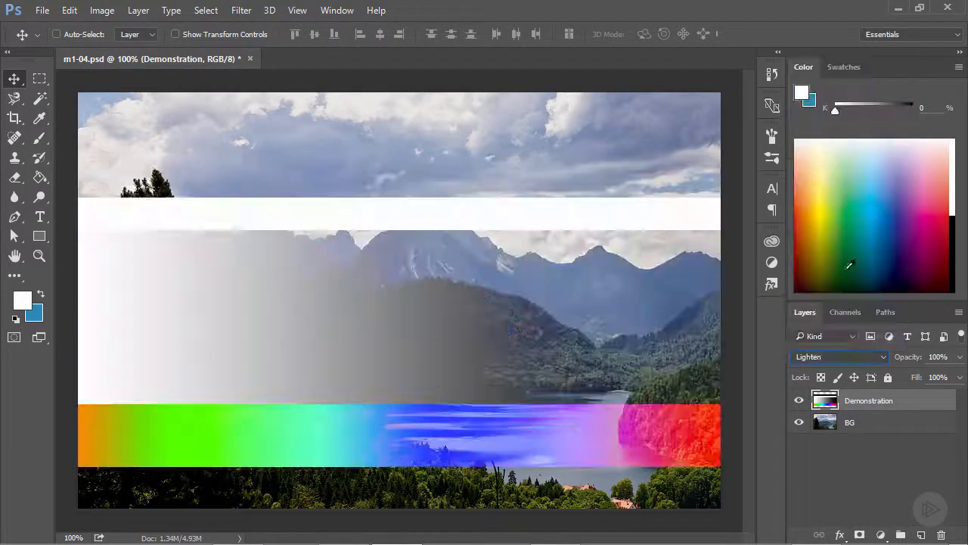
# - Try the Overlay, Soft Light and Hard Light blend modes on the Demonstration layer, finishing on Hard Light
pyautogui.click(849, 353)
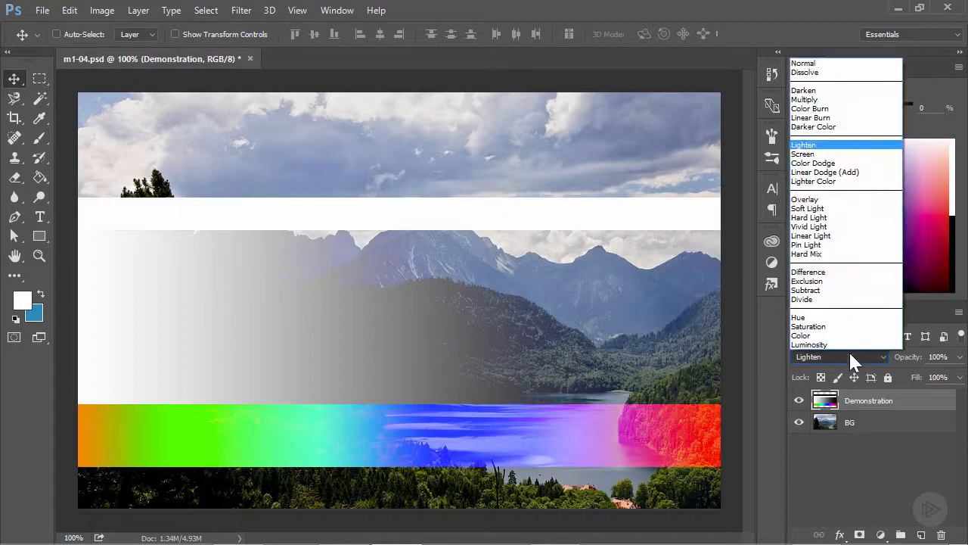
pyautogui.click(840, 199)
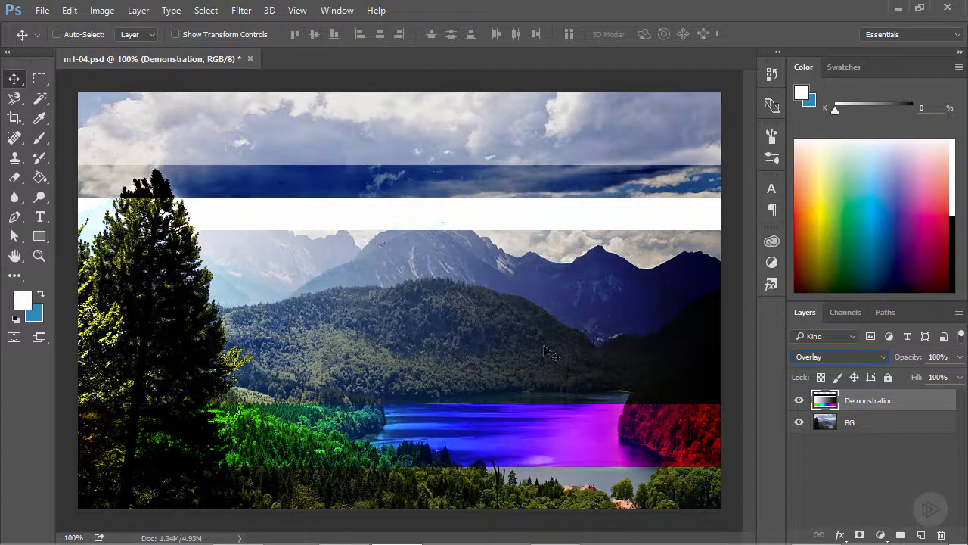
pyautogui.click(838, 354)
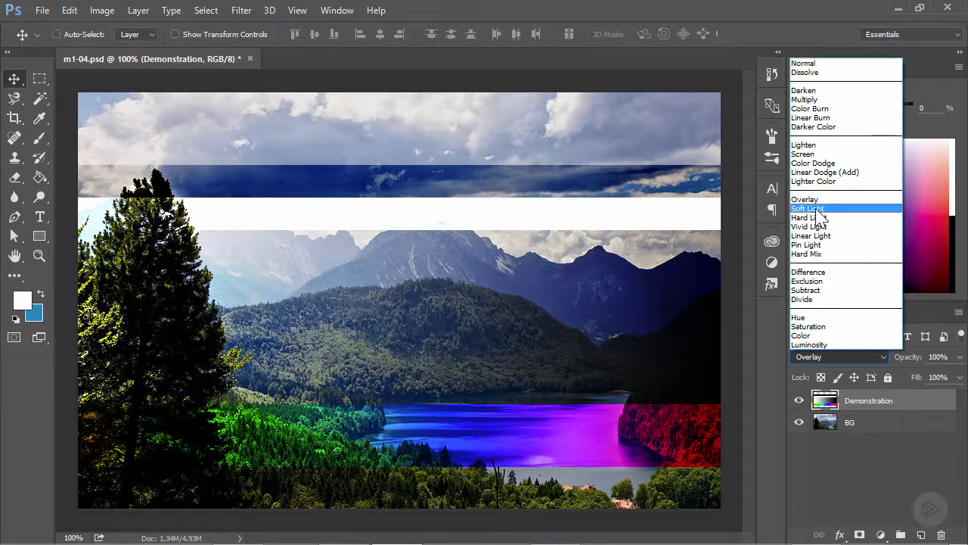
pyautogui.click(809, 208)
pyautogui.click(845, 357)
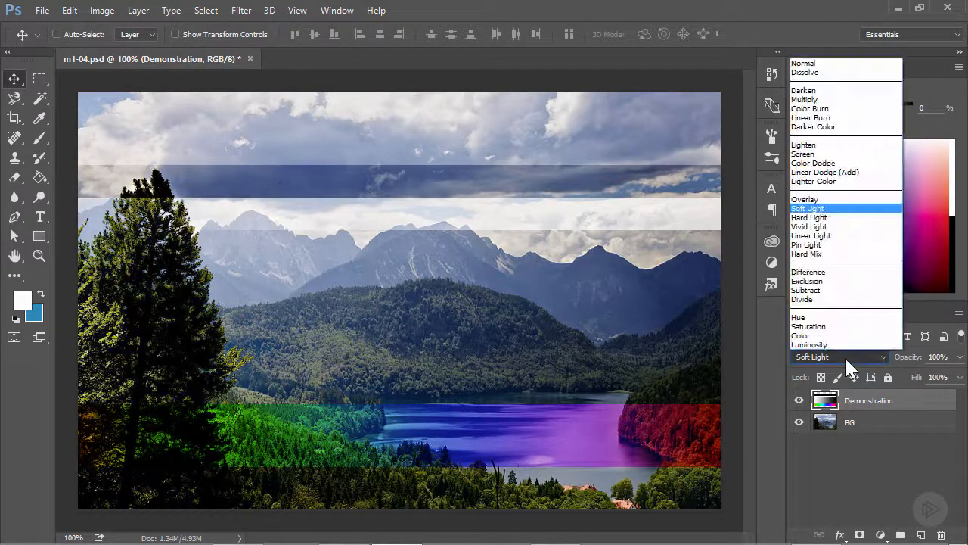
pyautogui.click(817, 218)
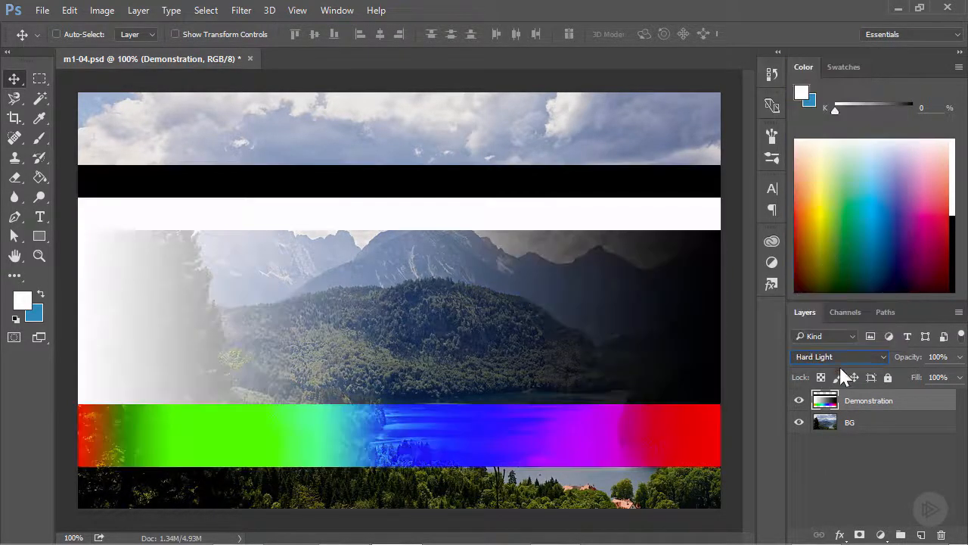
# - Contrast the Vivid Light, Linear Light and Pin Light blend modes on the Demonstration layer, finishing on Pin Light
pyautogui.click(839, 351)
pyautogui.click(827, 232)
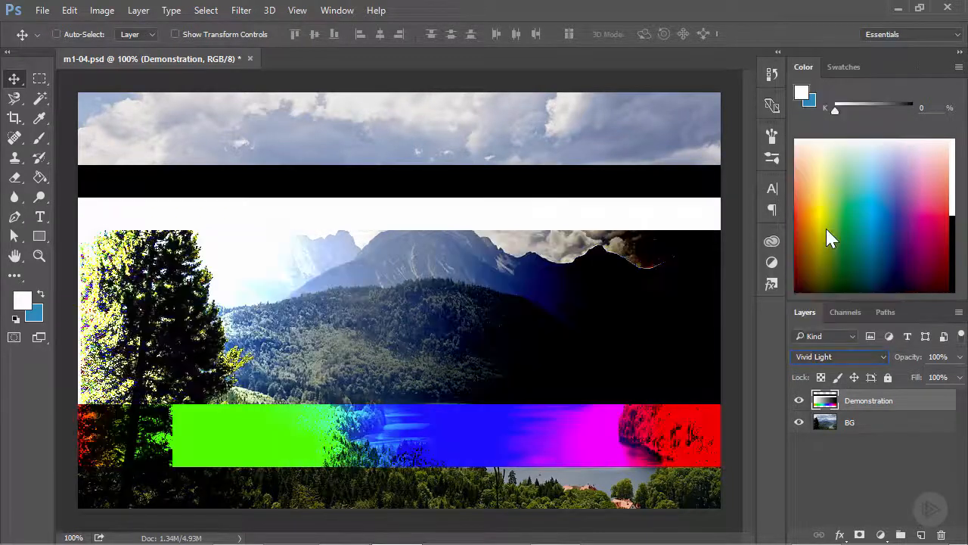
pyautogui.press('Down')
pyautogui.press('Down')
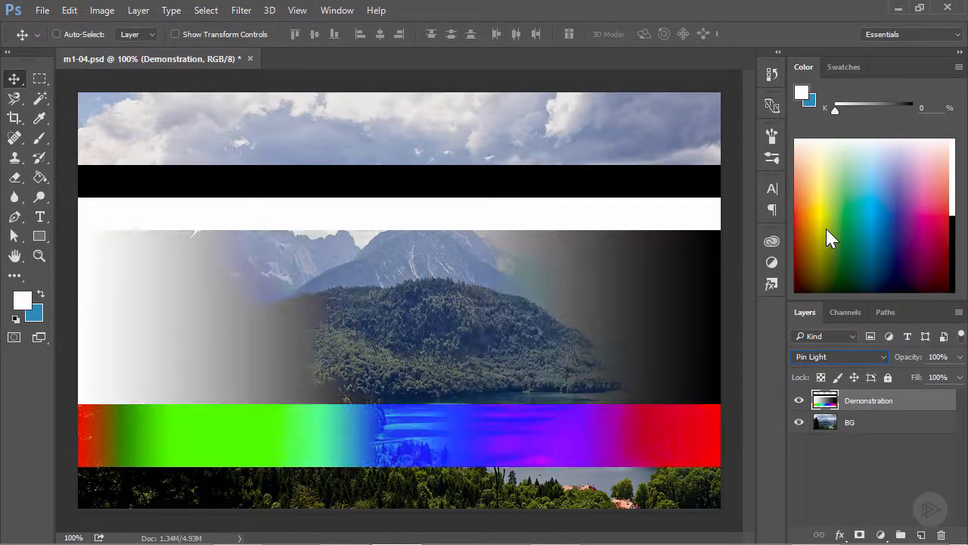
pyautogui.press('Up')
pyautogui.press('Up')
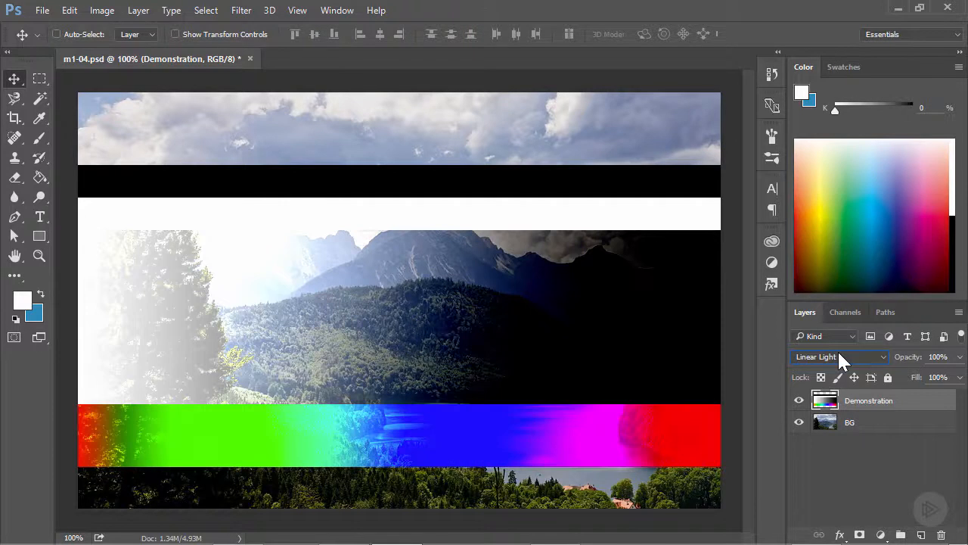
pyautogui.press('Down')
pyautogui.press('Down')
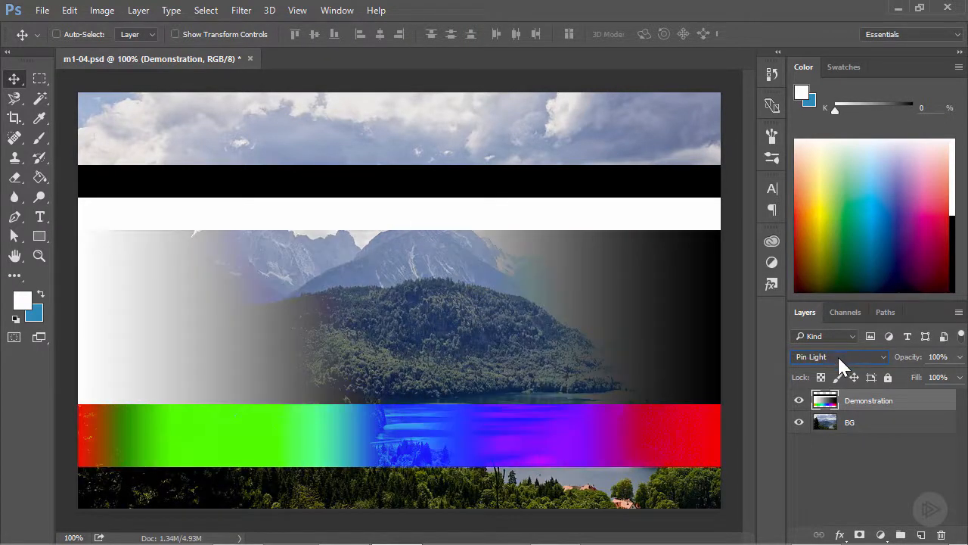
# - Set the Demonstration layer's blend mode to Difference, briefly selecting the BG layer before returning to Demonstration
pyautogui.click(838, 355)
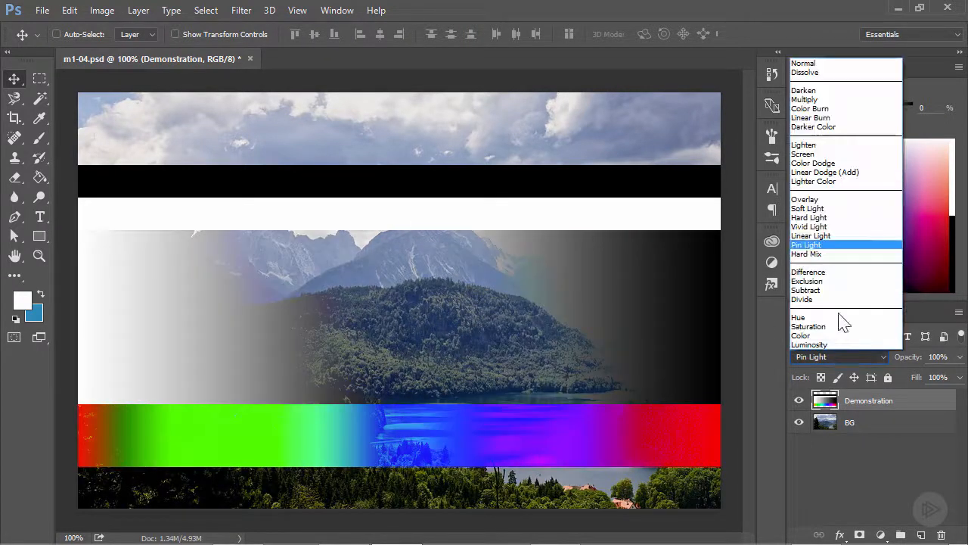
pyautogui.click(836, 273)
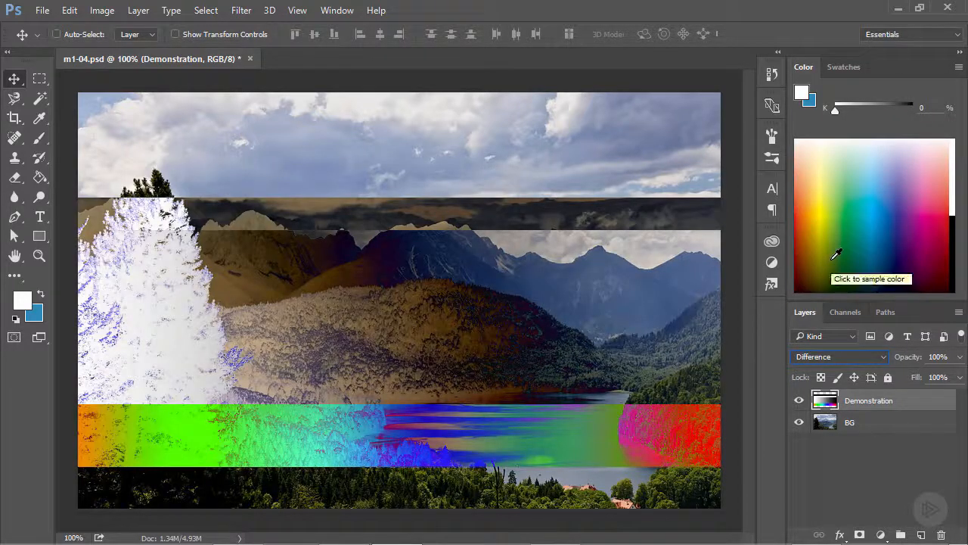
pyautogui.click(852, 423)
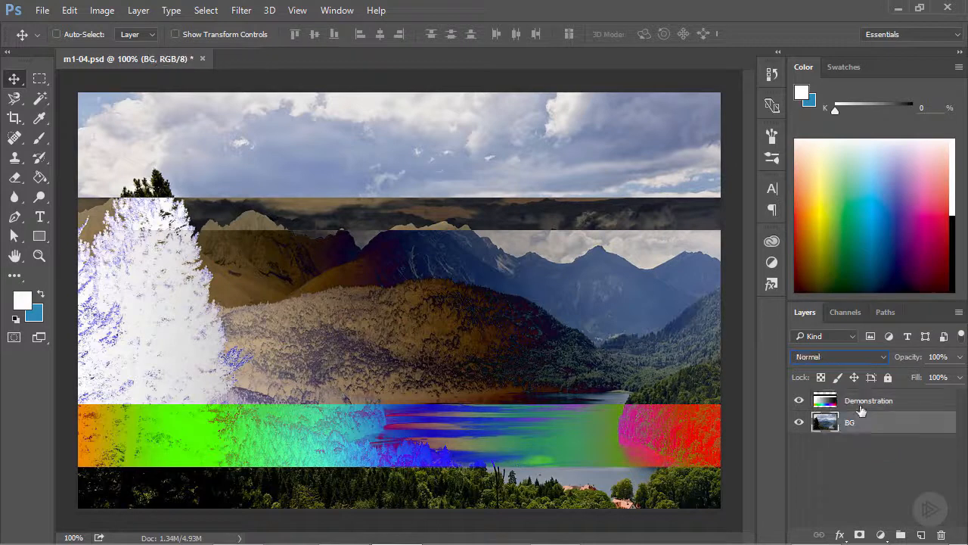
pyautogui.click(866, 399)
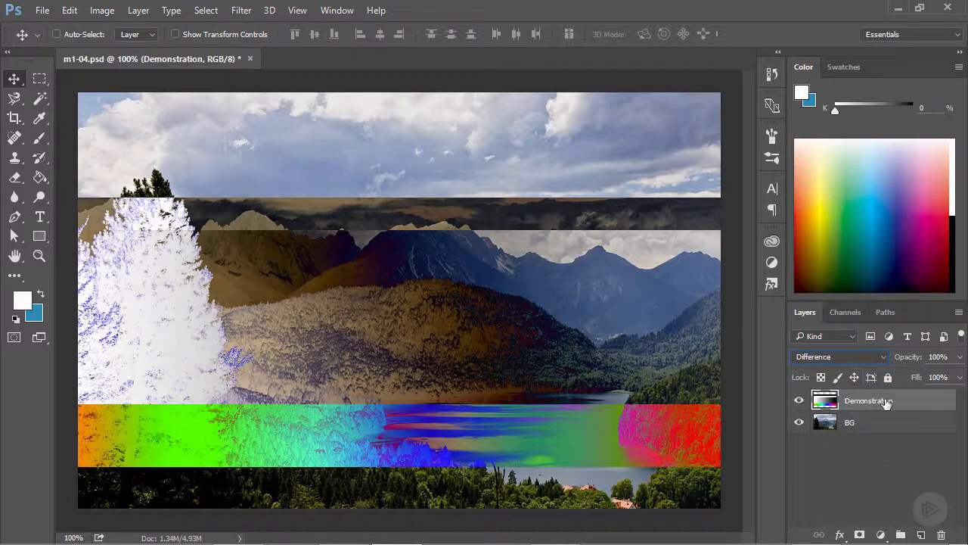
# - Compare the Difference result with Normal mode and with the Demonstration layer hidden, finishing on Difference with the layer shown
pyautogui.click(841, 353)
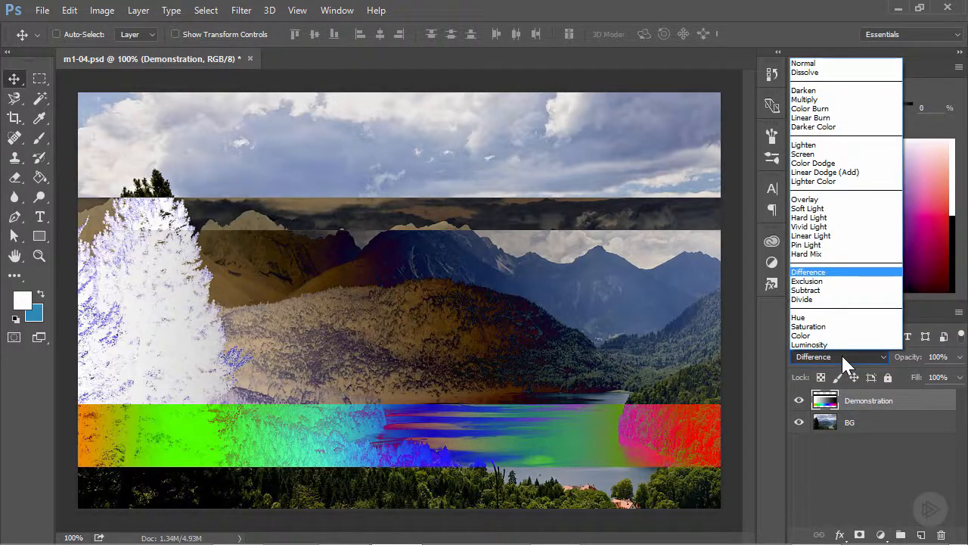
pyautogui.click(821, 64)
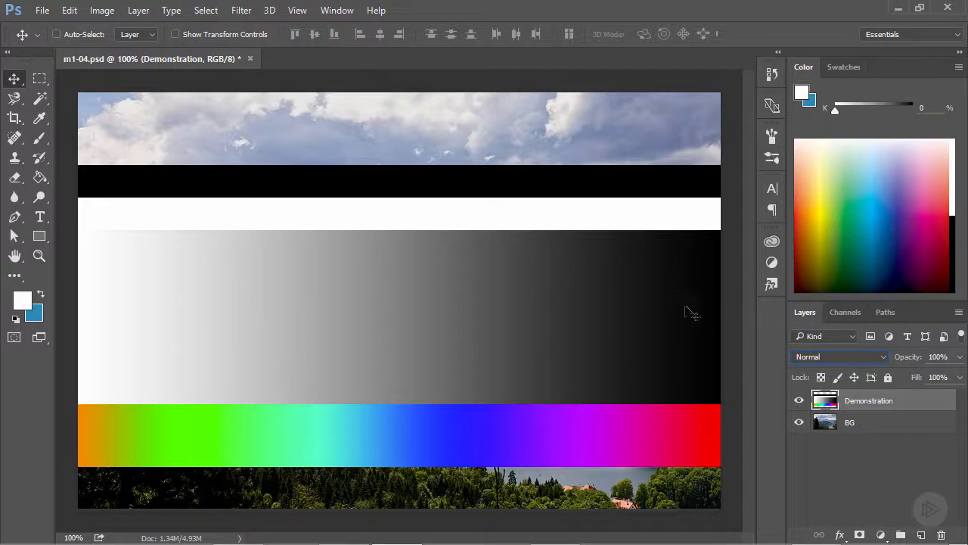
pyautogui.click(853, 357)
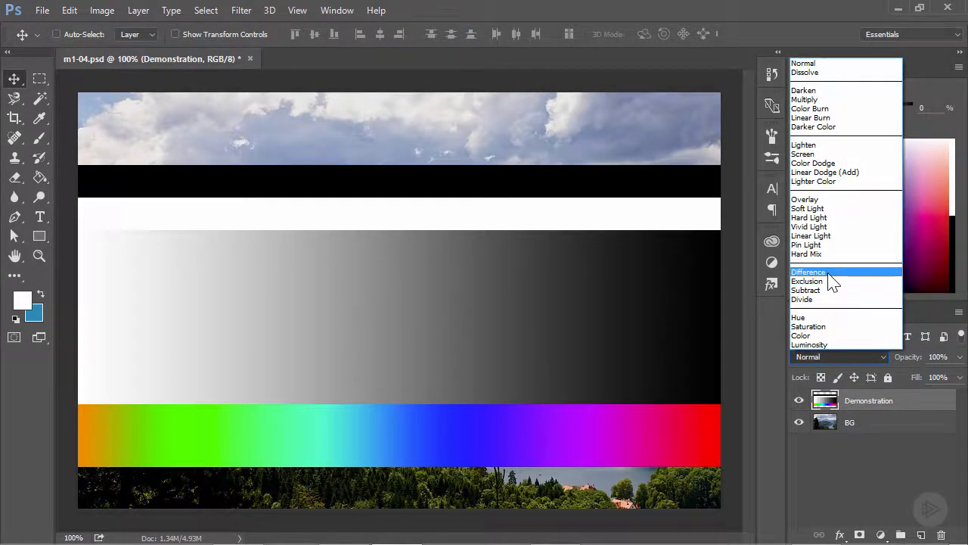
pyautogui.click(831, 273)
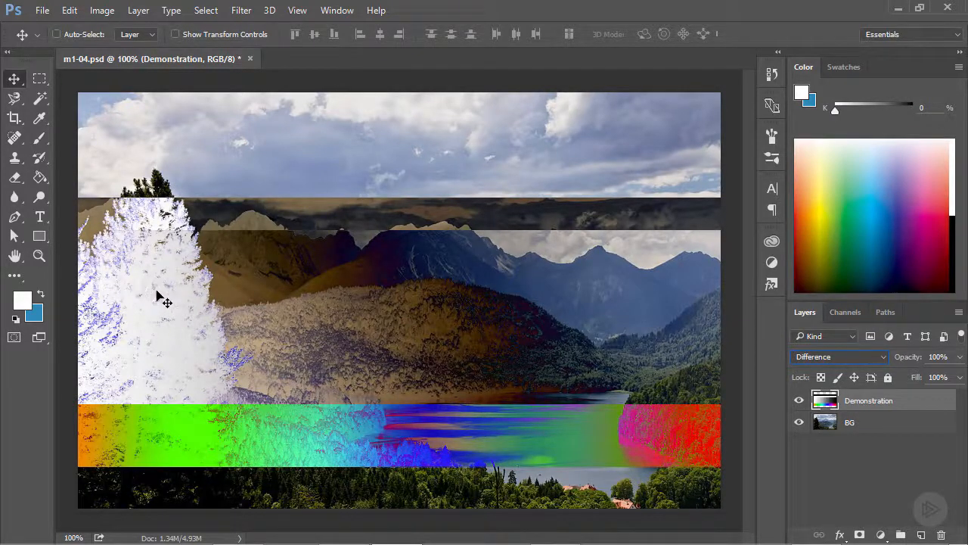
pyautogui.click(799, 400)
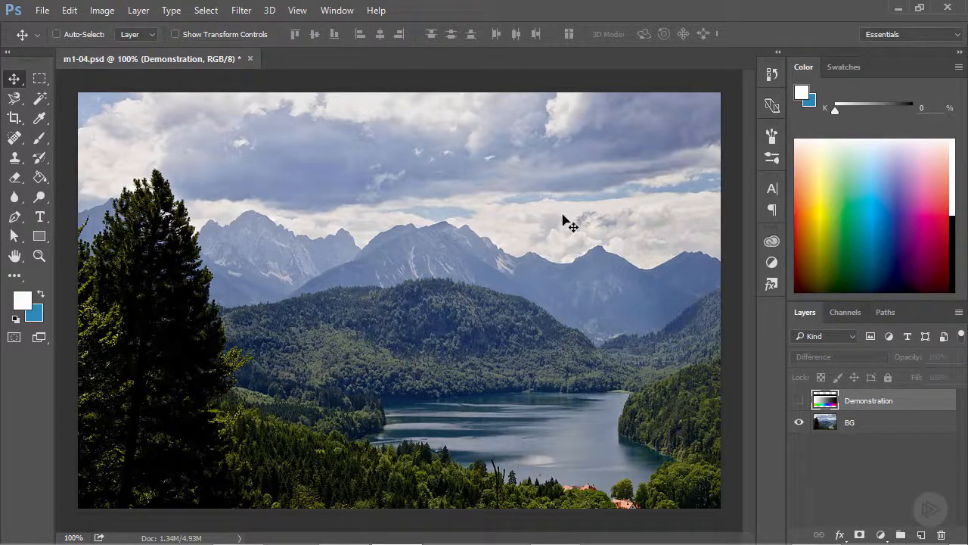
pyautogui.click(799, 403)
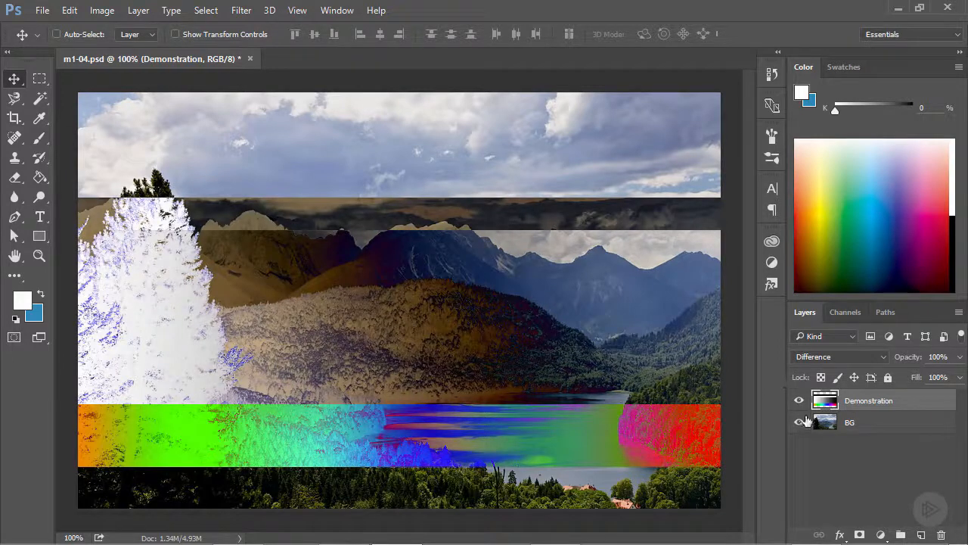
# - Try the Exclusion, Subtract and Divide blend modes on the Demonstration layer, finishing on Divide
pyautogui.click(874, 356)
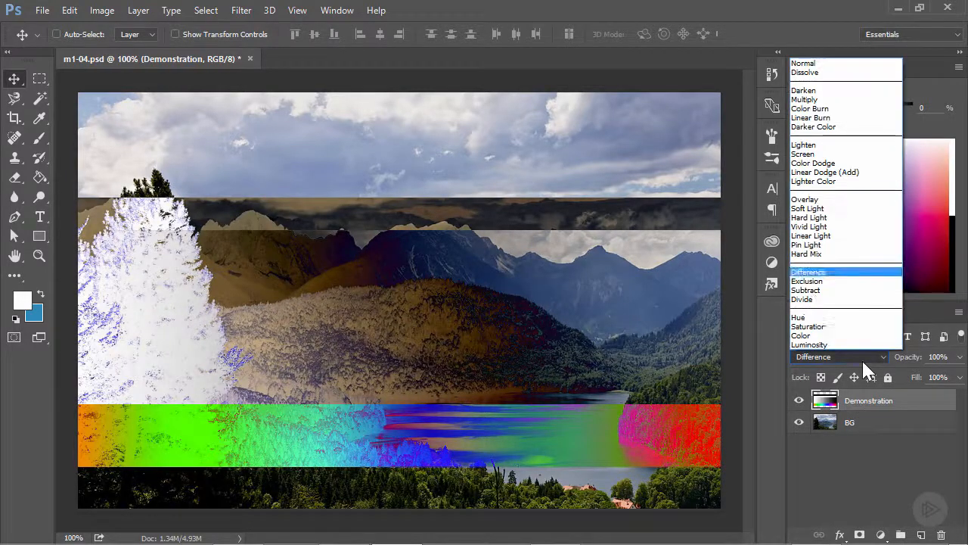
pyautogui.click(817, 284)
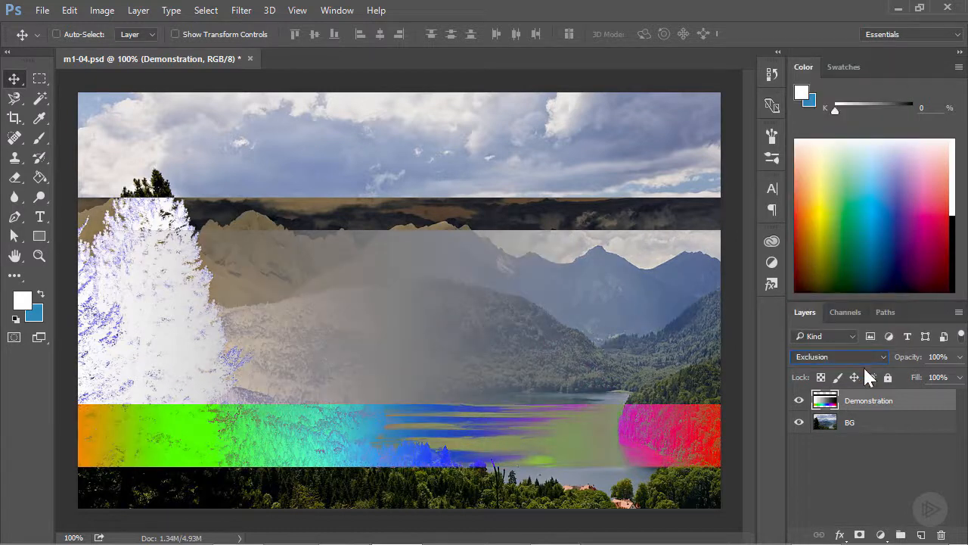
pyautogui.click(838, 355)
pyautogui.click(838, 354)
pyautogui.scroll(-1, 854, 356)
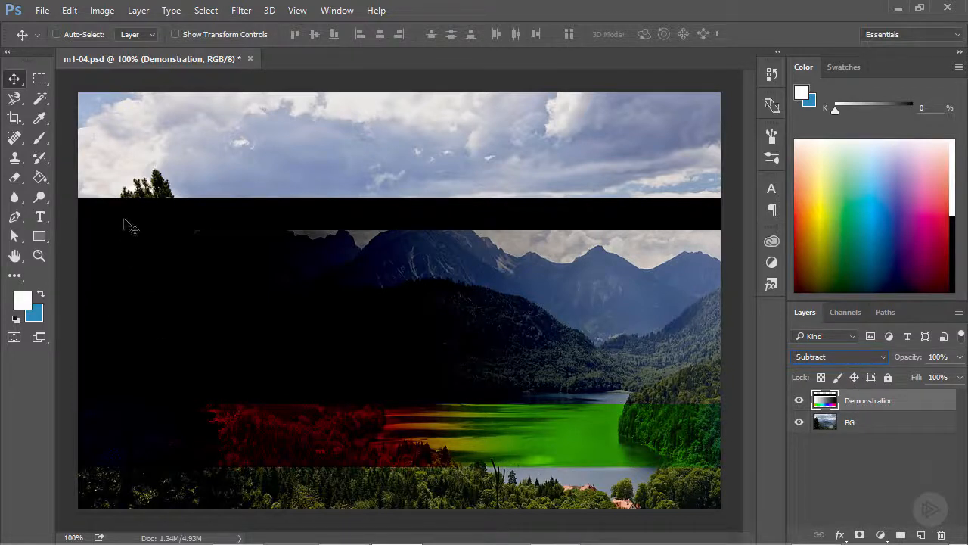
pyautogui.scroll(-1, 846, 353)
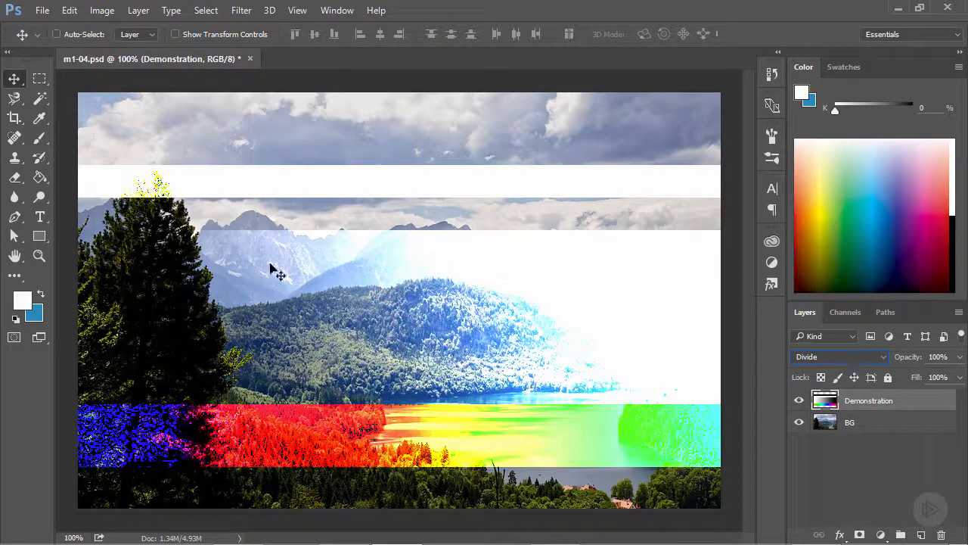
# - Compare the Hue, Saturation and Color blend modes on the Demonstration layer, finishing on Color
pyautogui.click(831, 353)
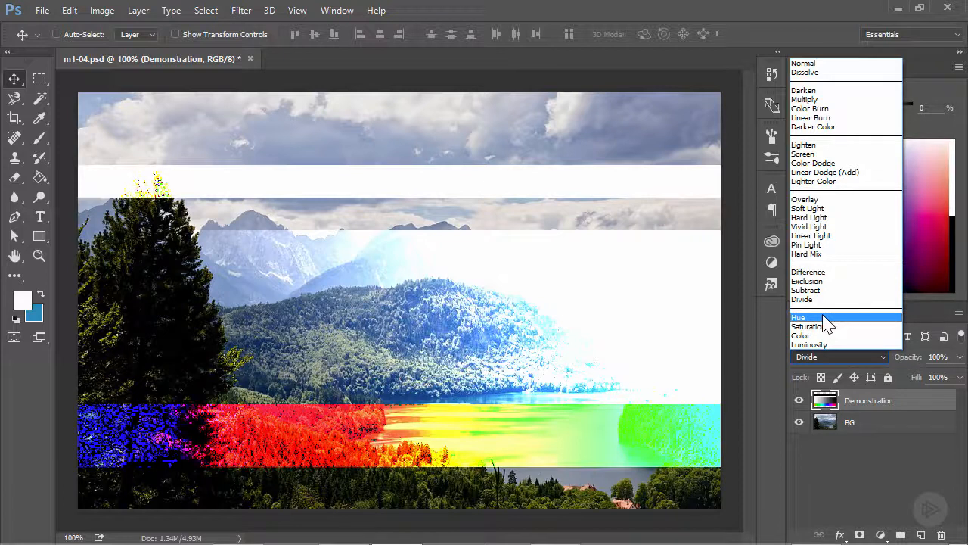
pyautogui.click(824, 316)
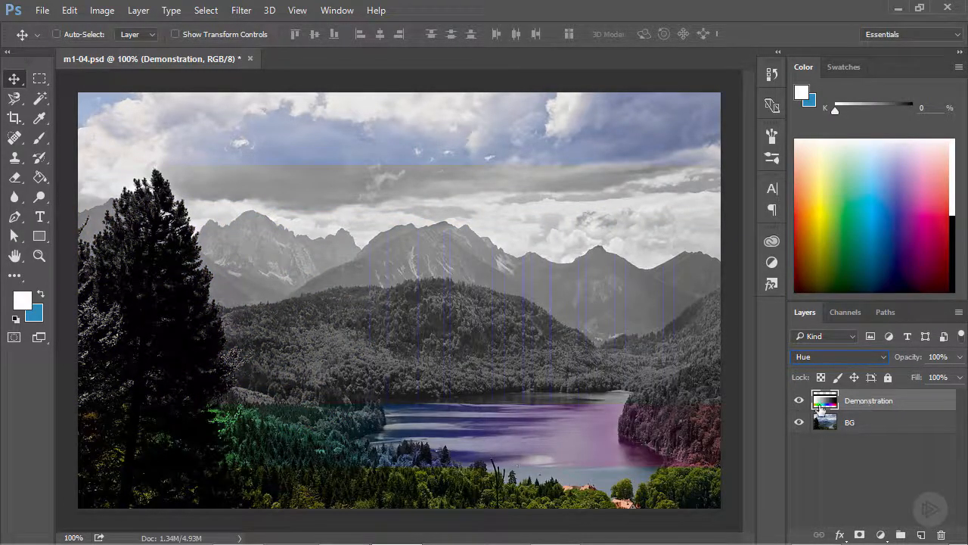
pyautogui.click(822, 353)
pyautogui.click(828, 356)
pyautogui.press('Down')
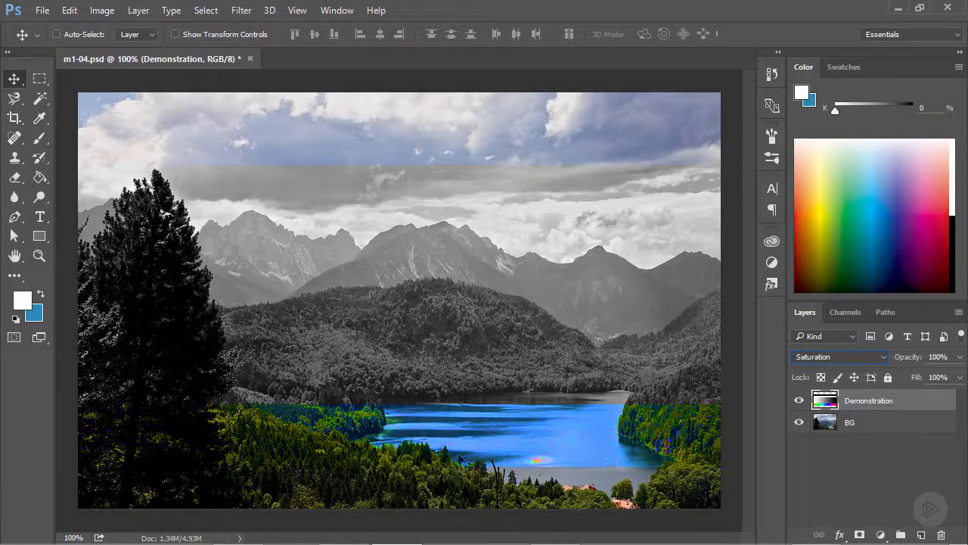
pyautogui.click(865, 356)
pyautogui.click(862, 355)
pyautogui.press('Down')
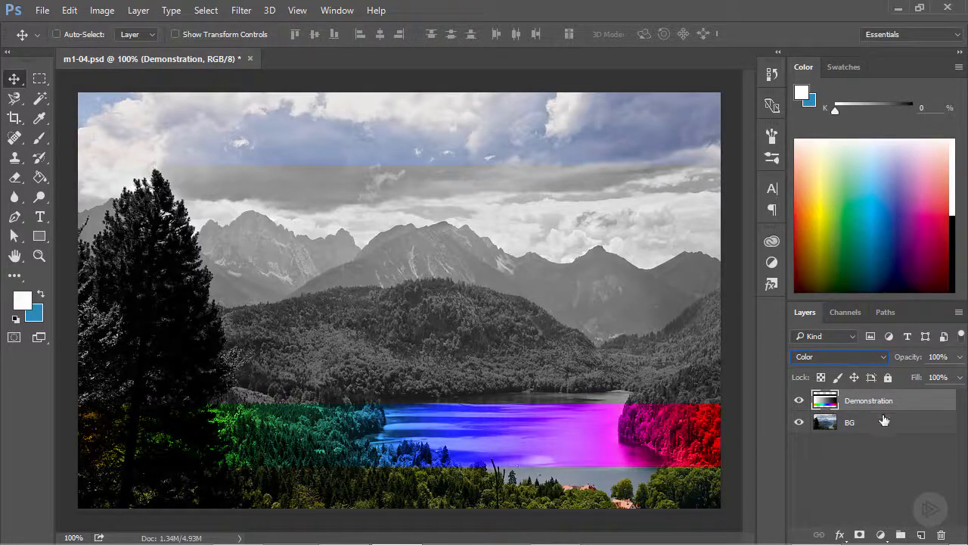
# - Add a blank Normal-mode layer directly above BG, and leave BG selected with the Demonstration layer hidden
pyautogui.click(883, 420)
pyautogui.doubleClick(883, 420)
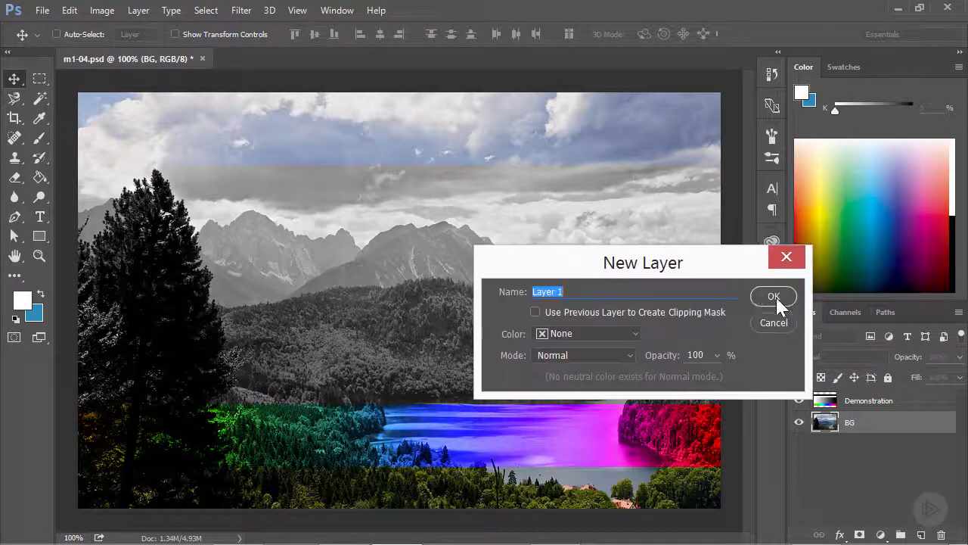
pyautogui.click(781, 296)
pyautogui.click(799, 400)
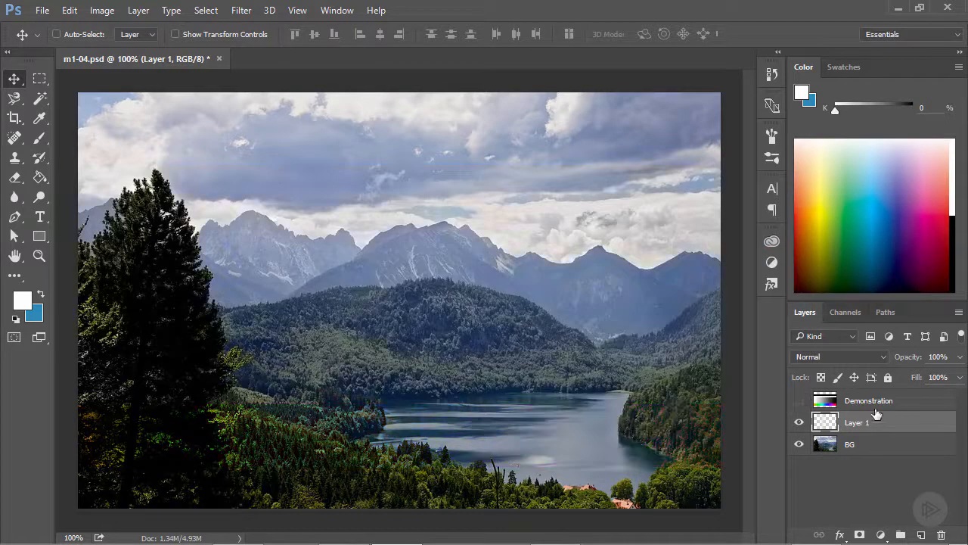
pyautogui.click(882, 446)
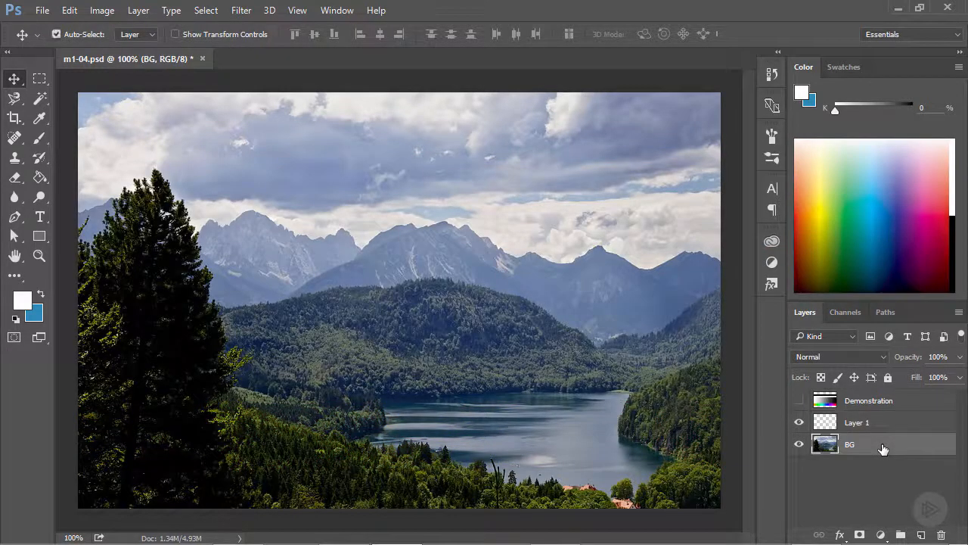
# - Duplicate the BG layer as BG copy and remove the colour from the copy so it is black and white
pyautogui.rightClick(883, 448)
pyautogui.click(800, 123)
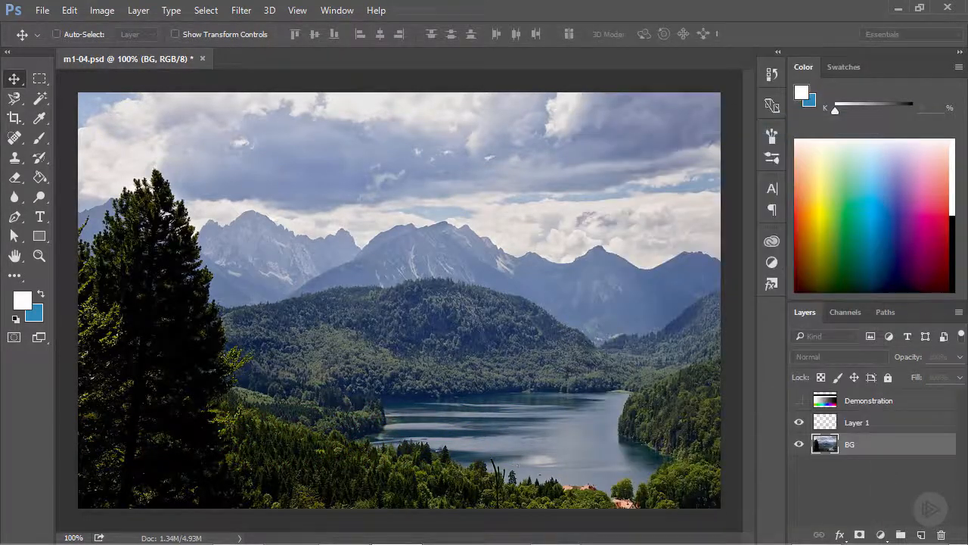
pyautogui.click(676, 286)
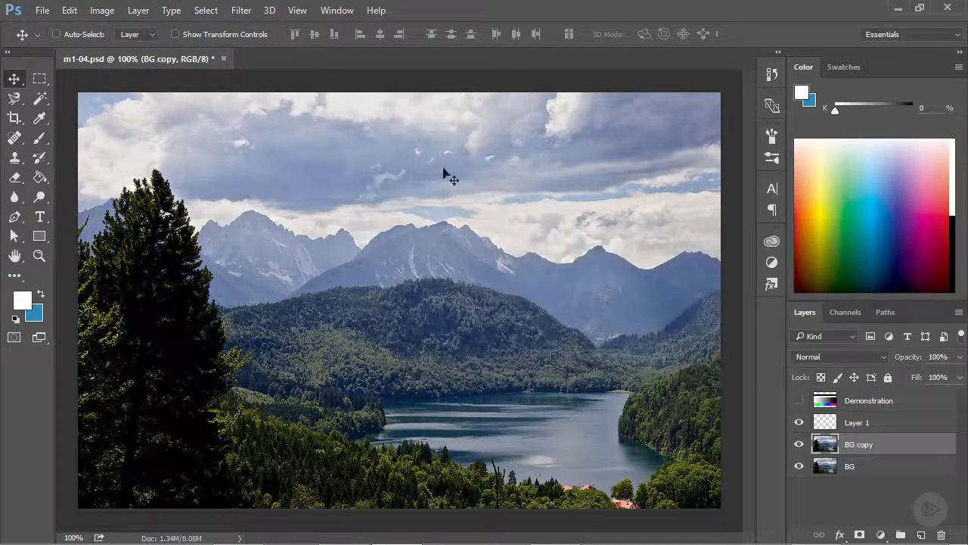
pyautogui.click(102, 10)
pyautogui.moveTo(115, 65)
pyautogui.click(393, 313)
pyautogui.click(432, 466)
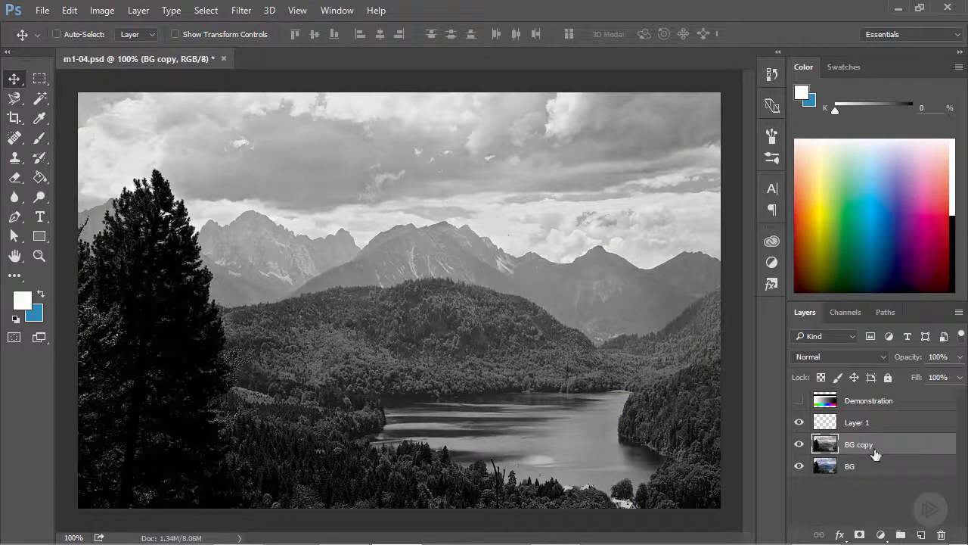
# - Set the blend mode of the blank Layer 1 above BG copy to Color
pyautogui.click(887, 430)
pyautogui.click(853, 355)
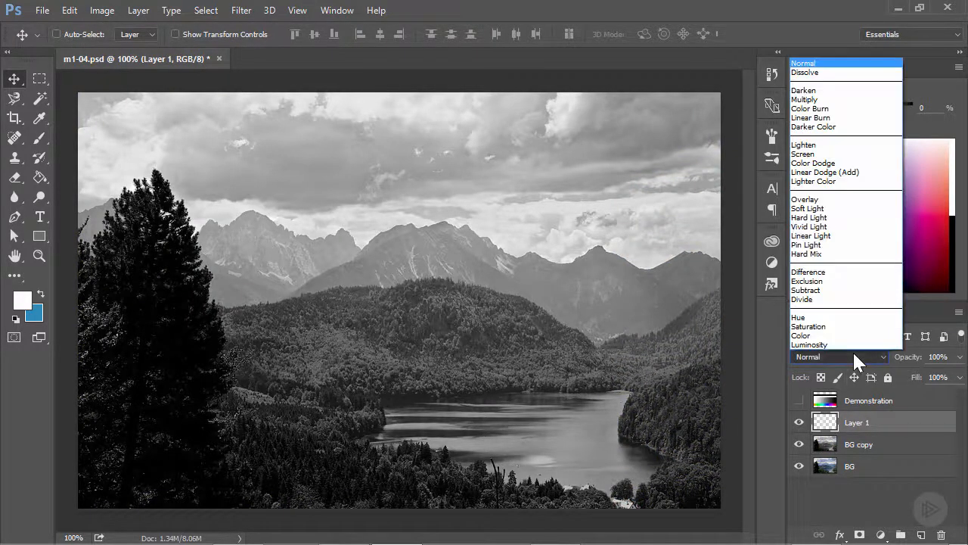
pyautogui.click(828, 335)
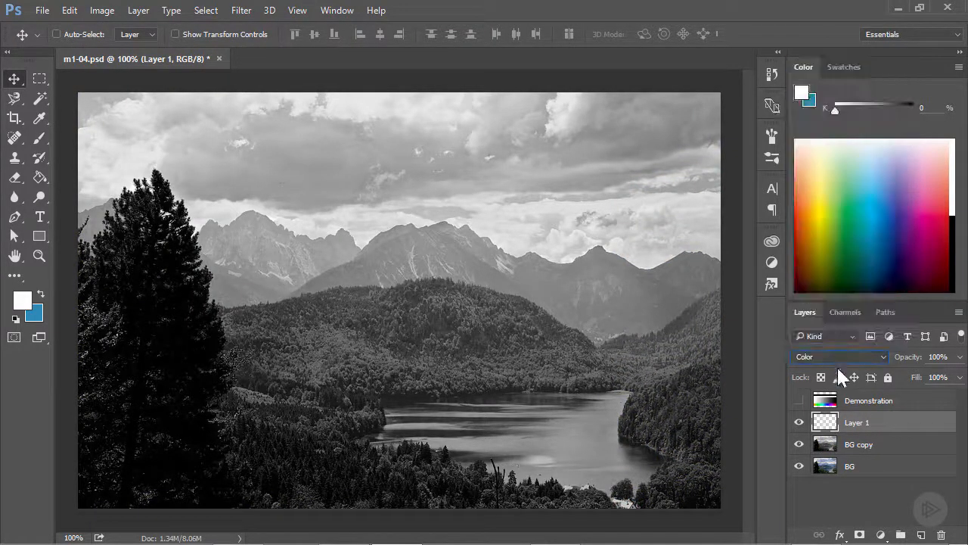
# - Activate the Brush tool and set the foreground colour to a light green
pyautogui.click(40, 139)
pyautogui.click(28, 306)
pyautogui.moveTo(406, 287); pyautogui.dragTo(398, 289)
pyautogui.click(685, 254)
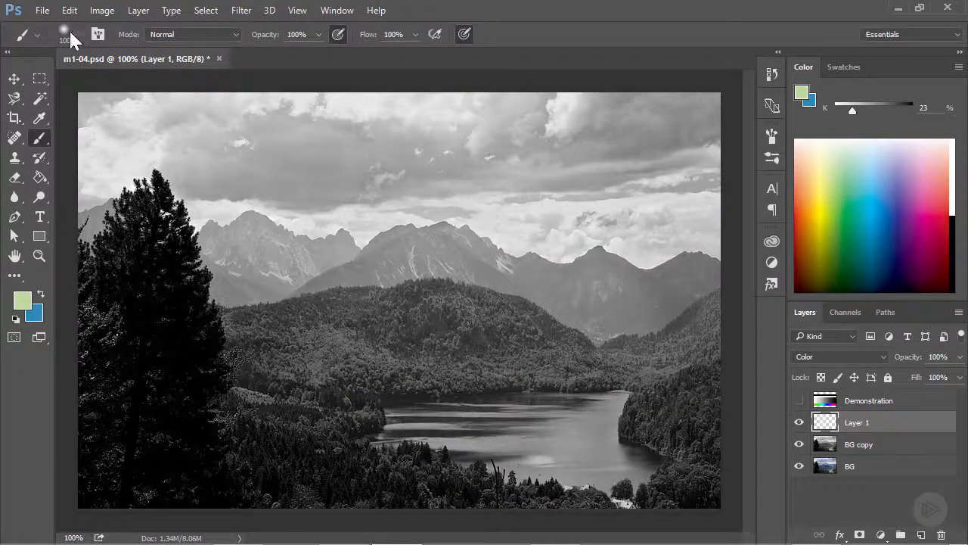
# - Paint green over the forested hill and the trees along the lakeshore on Layer 1, and try adjusting the layer's opacity
pyautogui.moveTo(322, 355)
pyautogui.mouseDown()
pyautogui.moveTo(382, 332)
pyautogui.moveTo(497, 327)
pyautogui.moveTo(435, 311)
pyautogui.moveTo(380, 313)
pyautogui.moveTo(318, 320)
pyautogui.moveTo(247, 347)
pyautogui.moveTo(299, 387)
pyautogui.moveTo(284, 460)
pyautogui.moveTo(347, 440)
pyautogui.moveTo(311, 488)
pyautogui.moveTo(382, 477)
pyautogui.moveTo(442, 483)
pyautogui.moveTo(617, 518)
pyautogui.mouseUp()
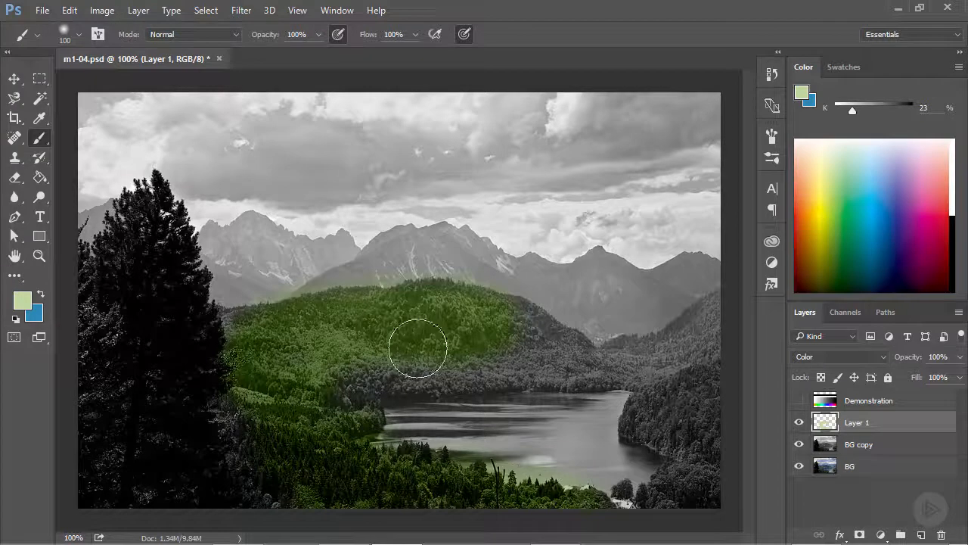
pyautogui.click(959, 356)
pyautogui.moveTo(930, 374); pyautogui.dragTo(958, 380)
# - Delete Layer 1 and the black-and-white BG copy layer, switching back to the Move tool
pyautogui.press('Delete')
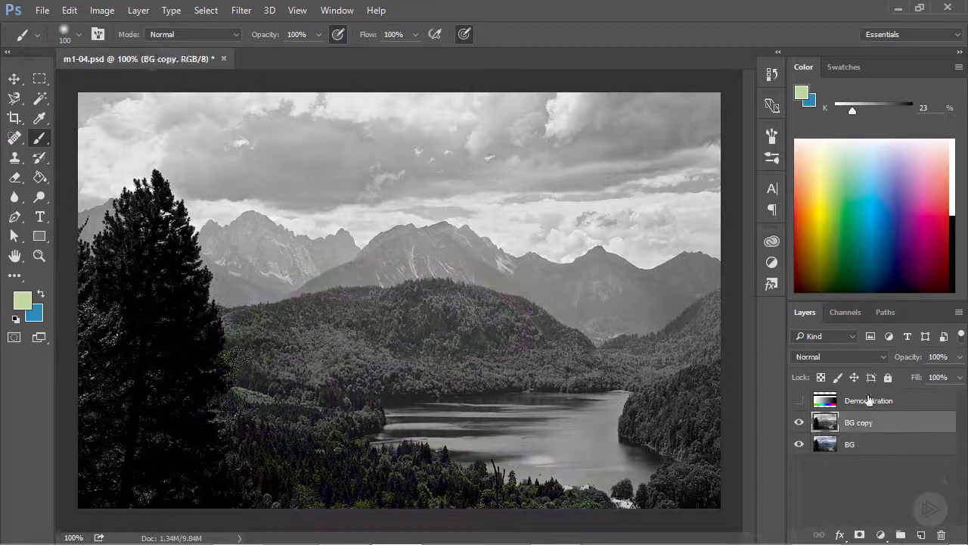
pyautogui.click(845, 354)
pyautogui.press('Escape')
pyautogui.click(13, 78)
pyautogui.press('Delete')
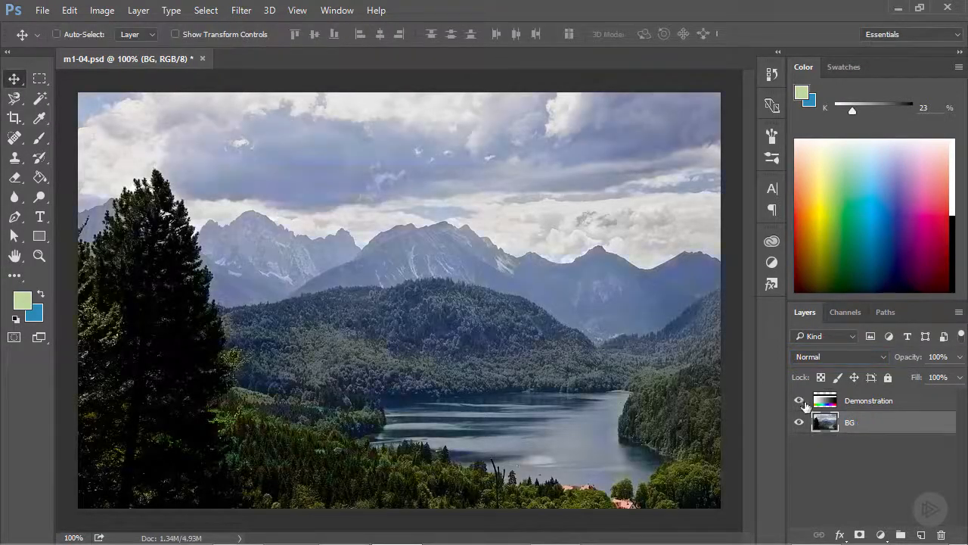
# - Show the Demonstration layer and set its blend mode to Luminosity
pyautogui.click(798, 400)
pyautogui.click(862, 400)
pyautogui.click(825, 354)
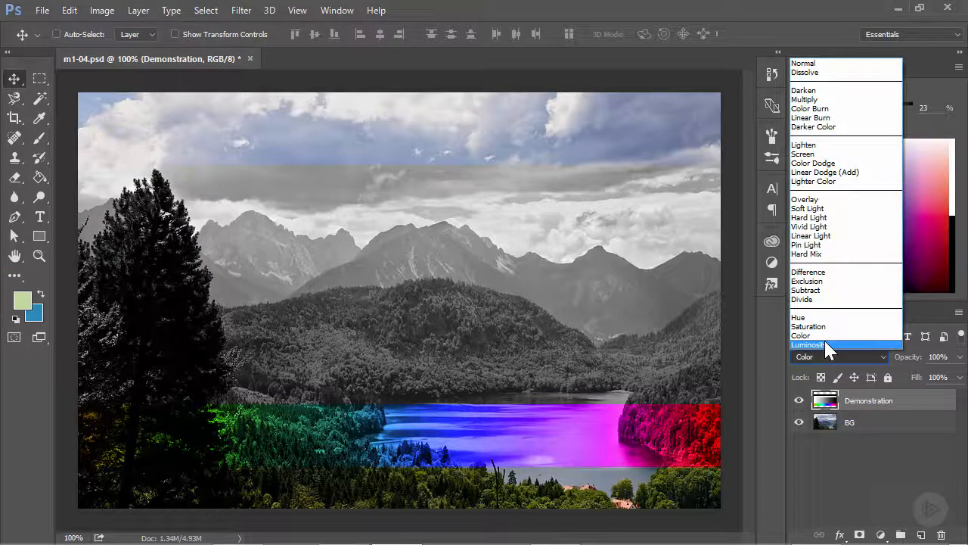
pyautogui.click(808, 345)
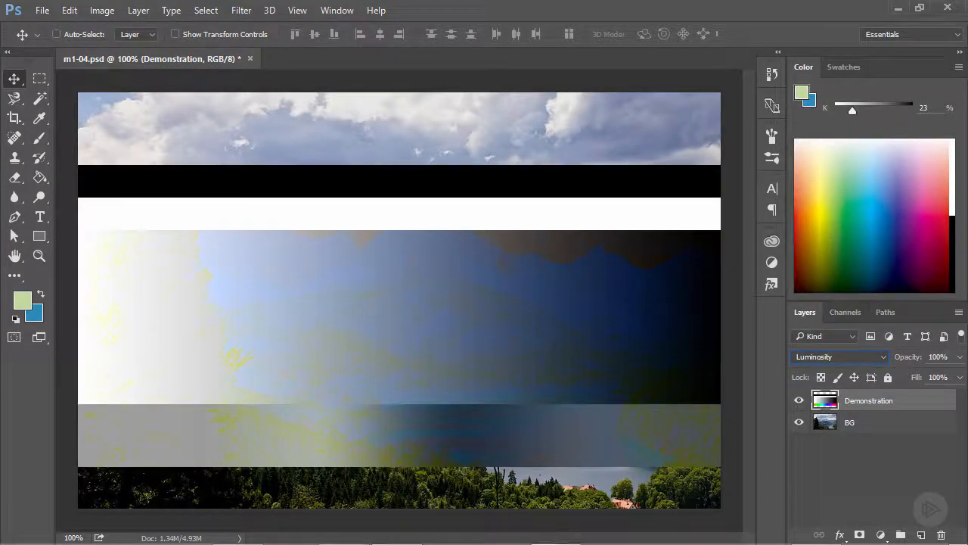